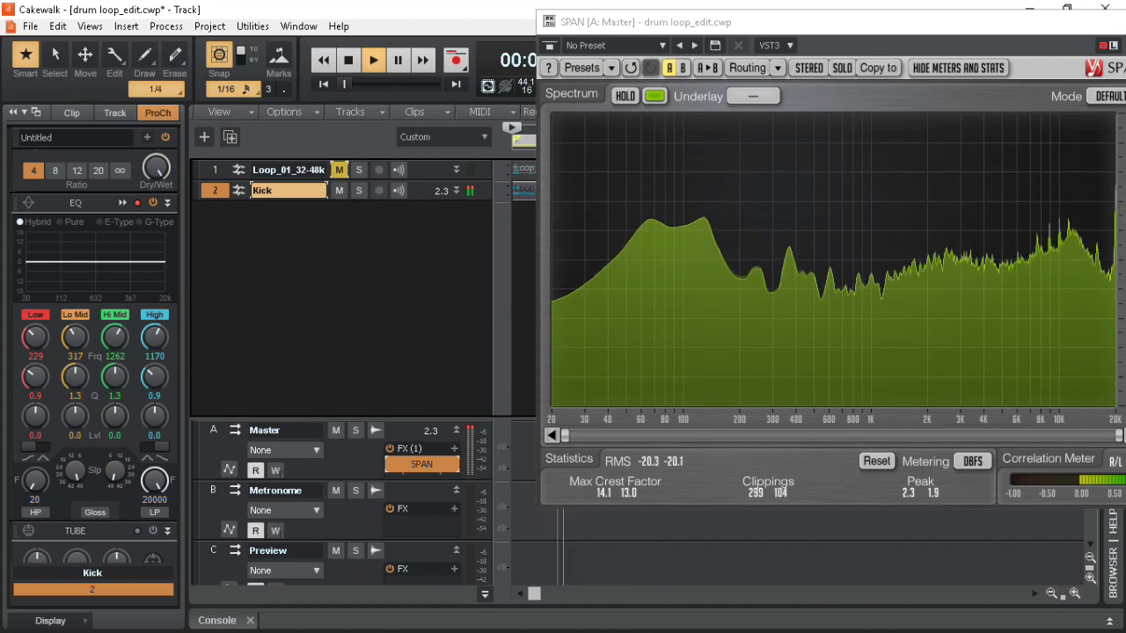
Enable the low-pass filter on the Kick track's EQ and lower its cutoff frequency to 338 Hz
scroll(94, 351, "down", 1)
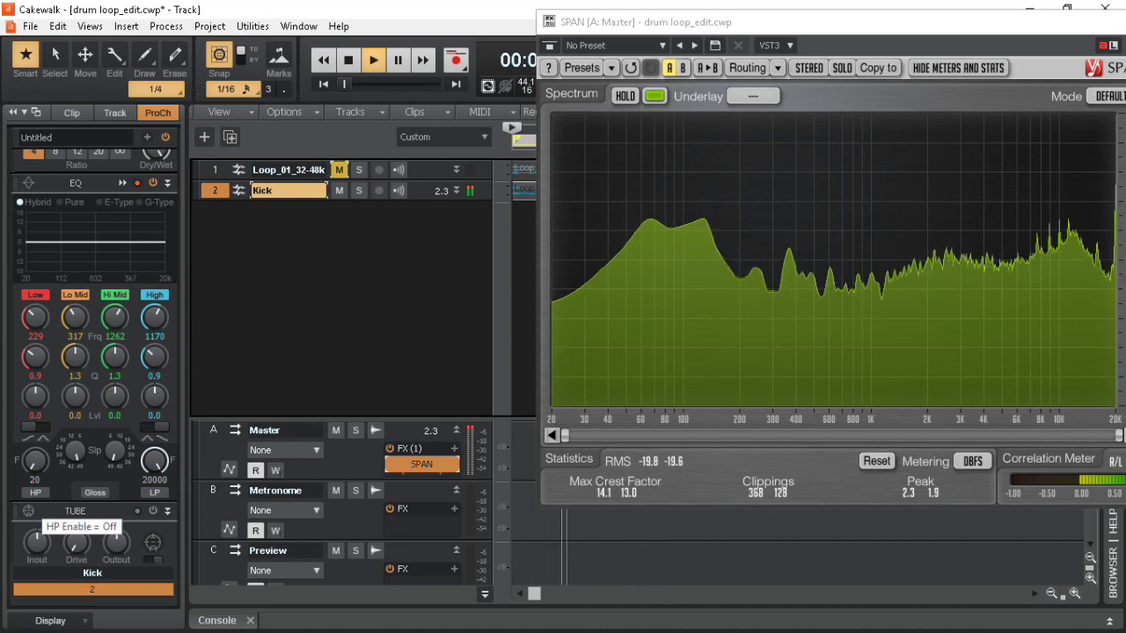
left_click(155, 492)
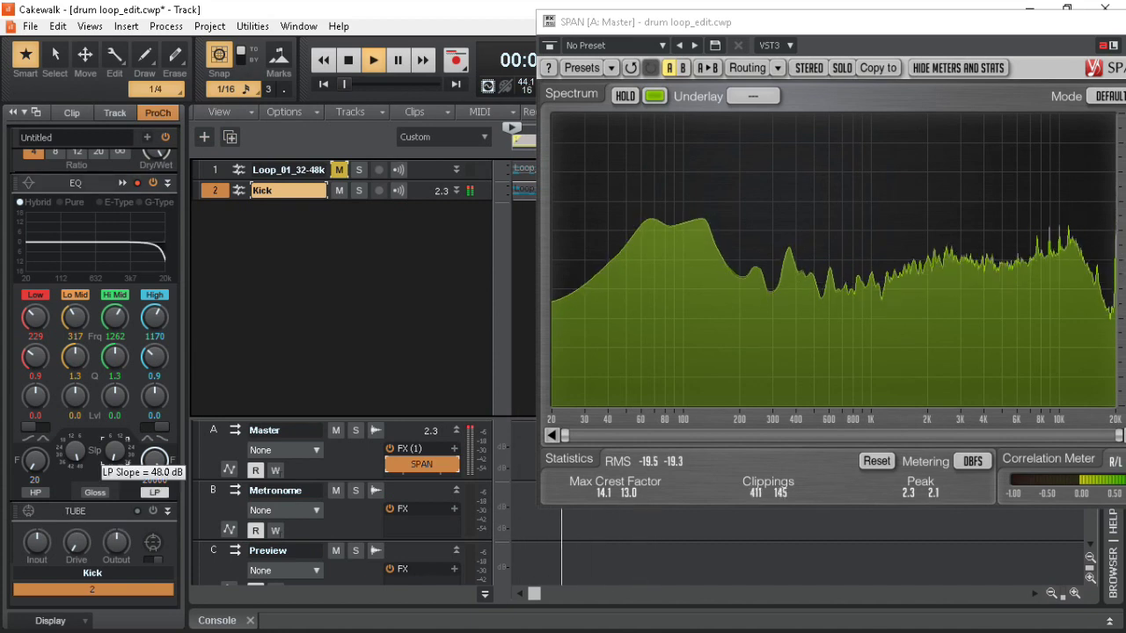
left_click_drag(155, 461, 155, 533)
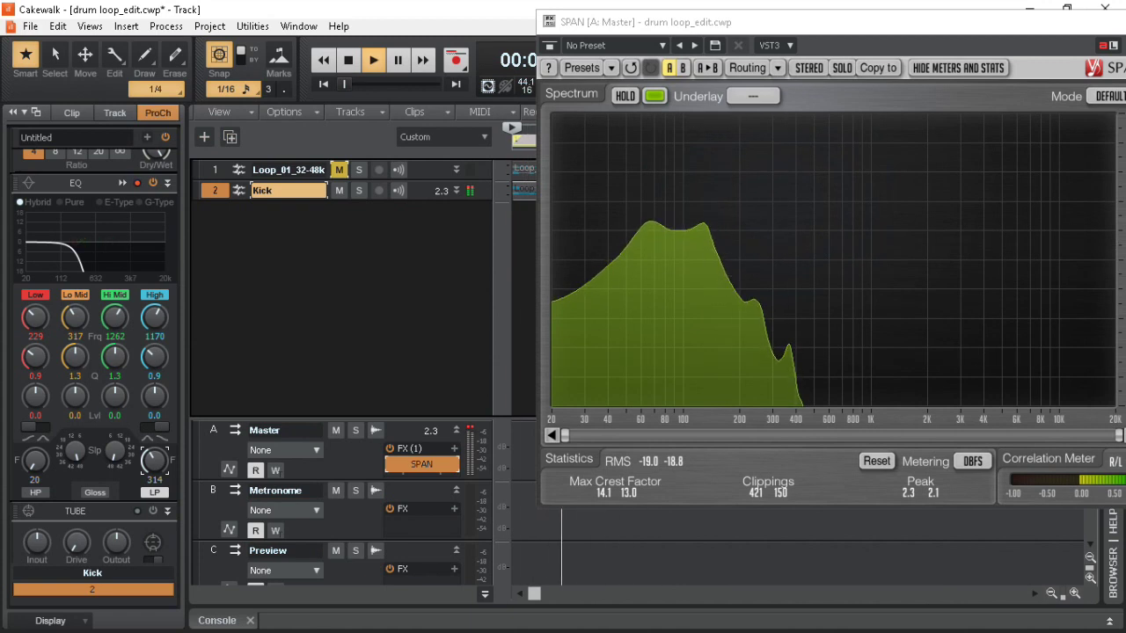
left_click_drag(154, 460, 154, 472)
scroll(154, 458, "up", 1)
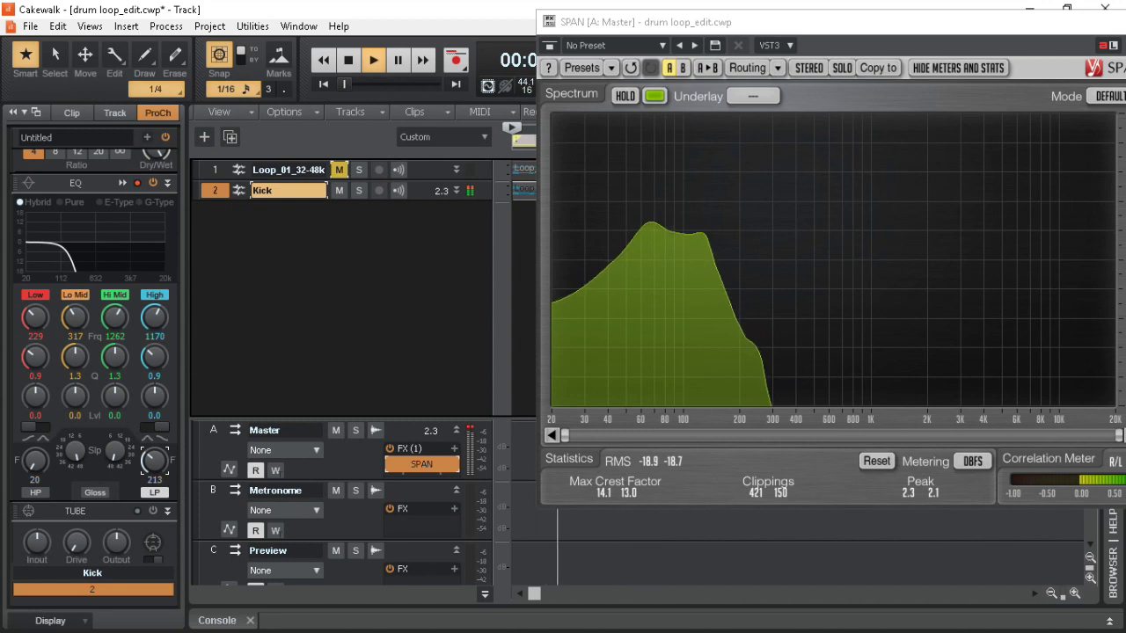
scroll(154, 458, "down", 2)
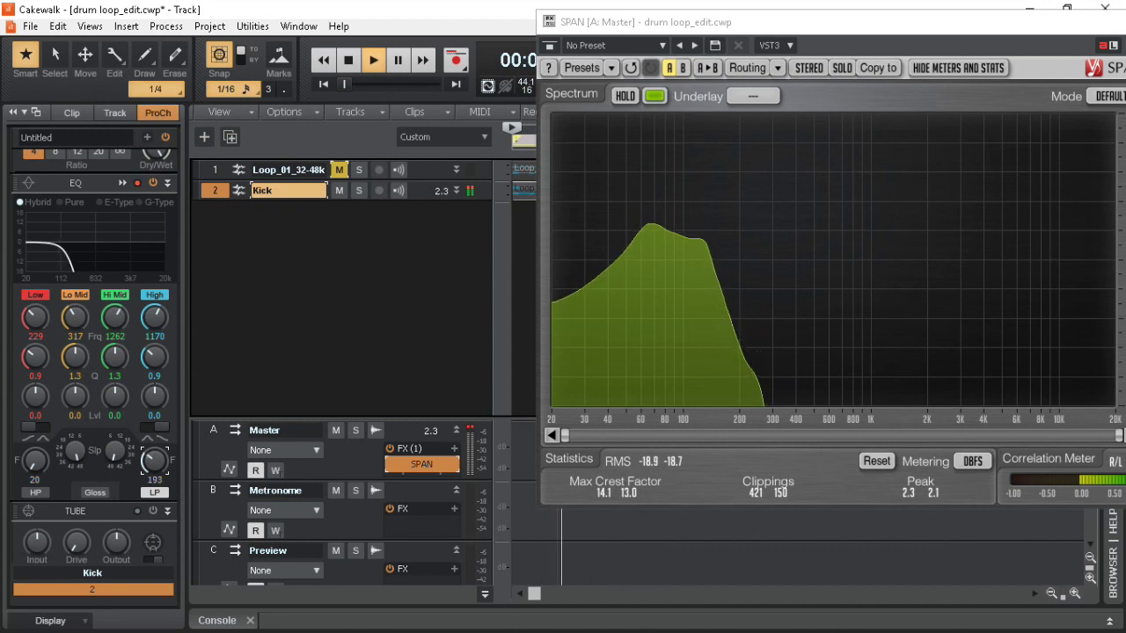
scroll(154, 458, "up", 10)
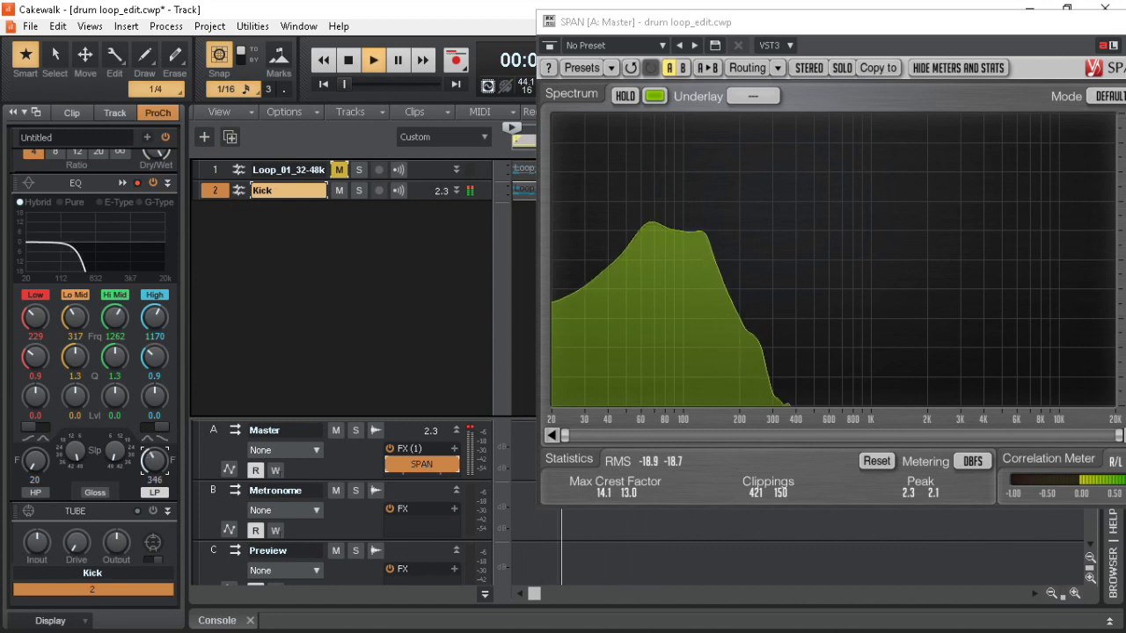
scroll(154, 458, "up", 2)
scroll(154, 458, "down", 1)
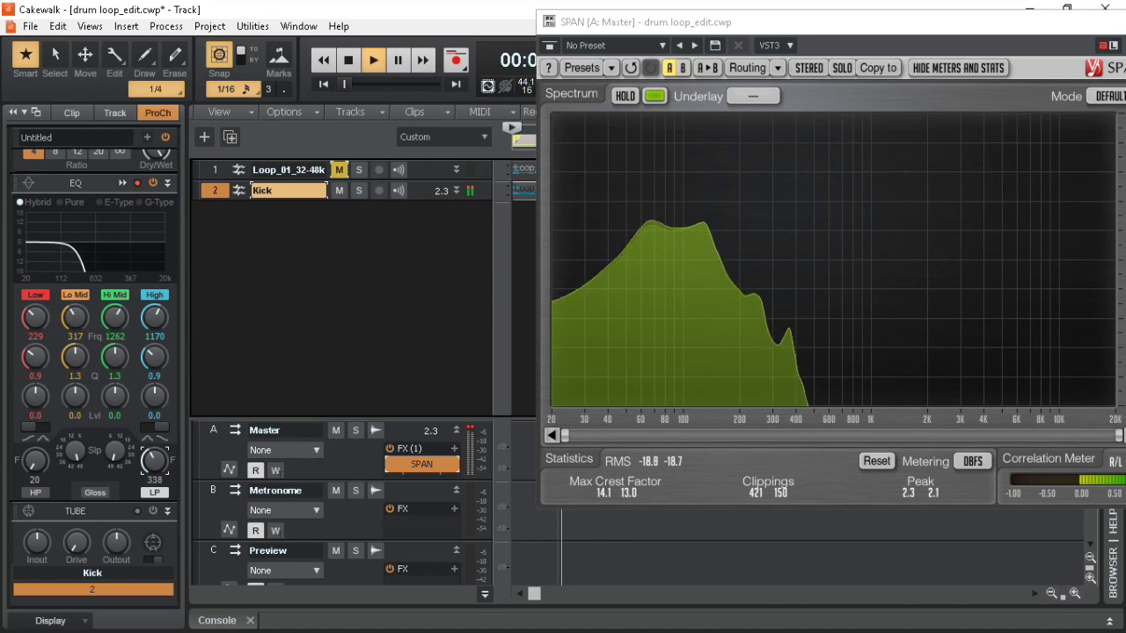
Enable the high-pass filter on the Kick track's EQ and settle its cutoff frequency at 30 Hz
left_click(35, 492)
scroll(35, 459, "up", 3)
scroll(35, 459, "down", 3)
scroll(35, 459, "up", 5)
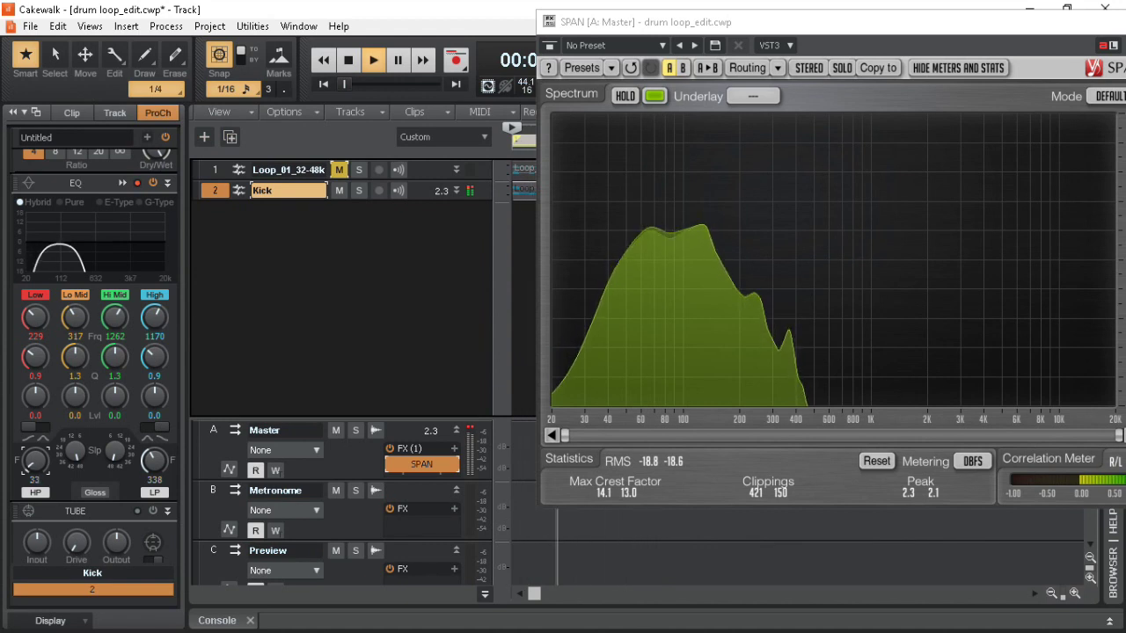
scroll(36, 459, "down", 1)
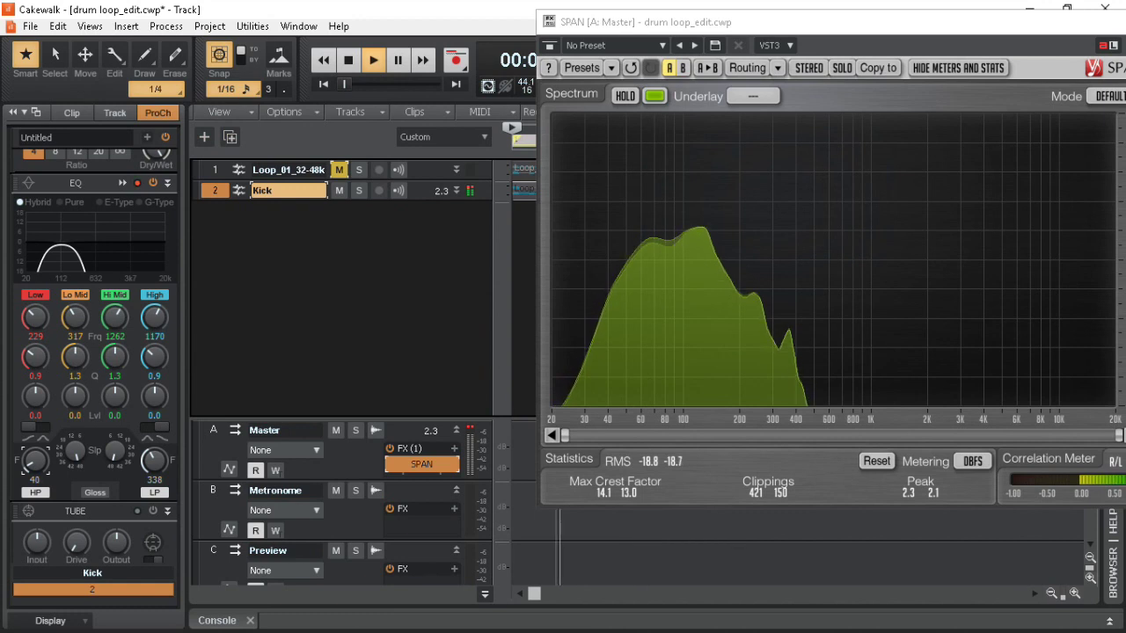
scroll(35, 459, "down", 4)
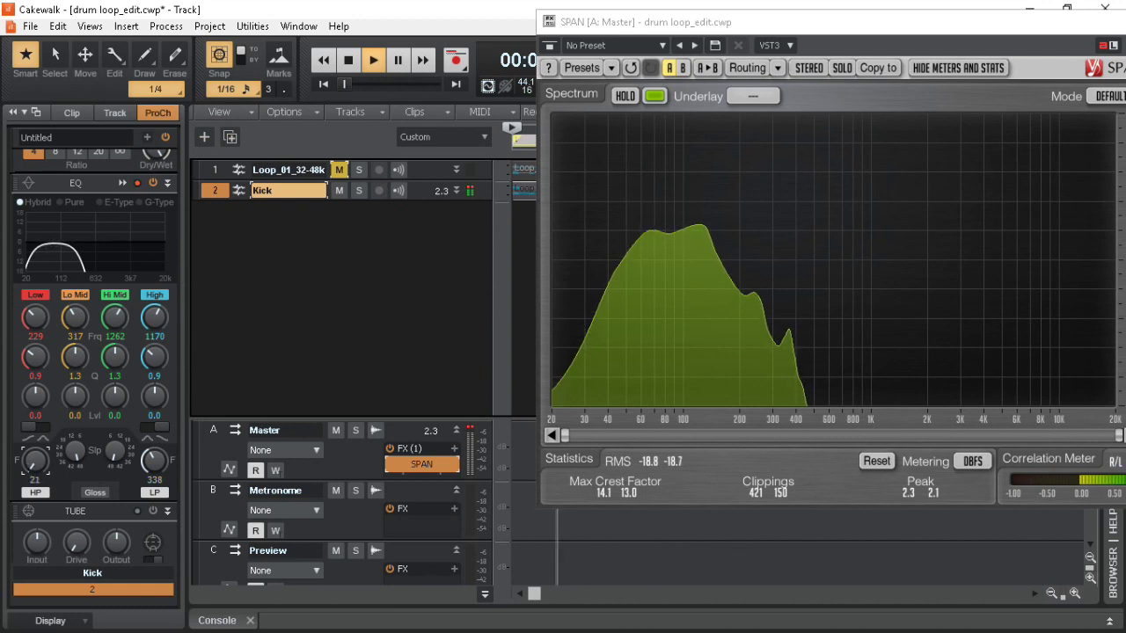
scroll(36, 459, "up", 4)
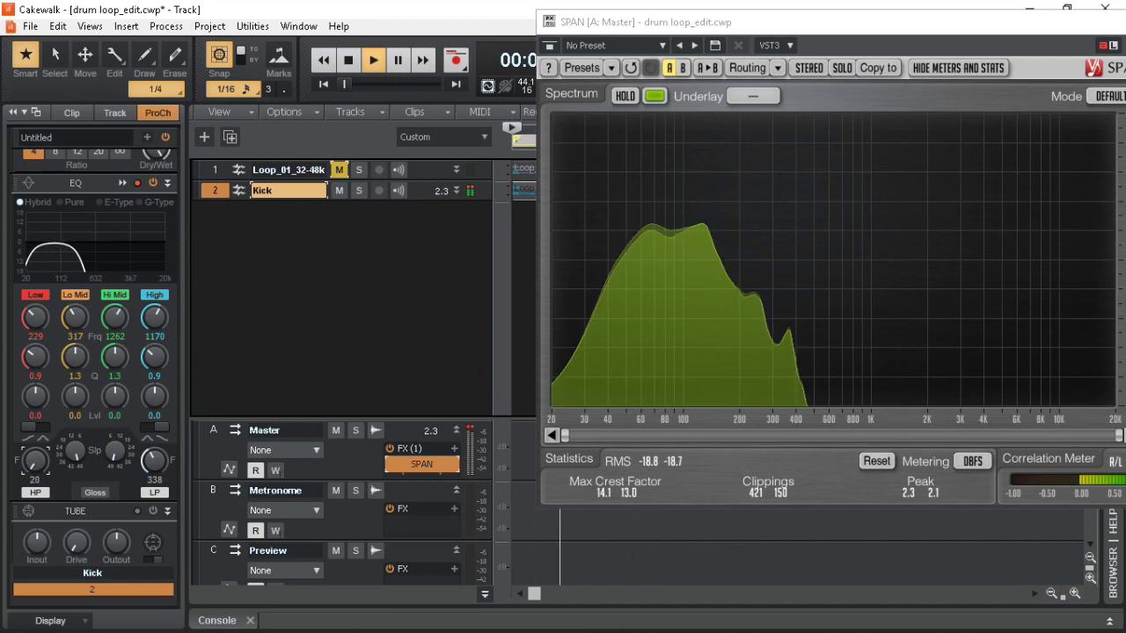
scroll(36, 459, "up", 5)
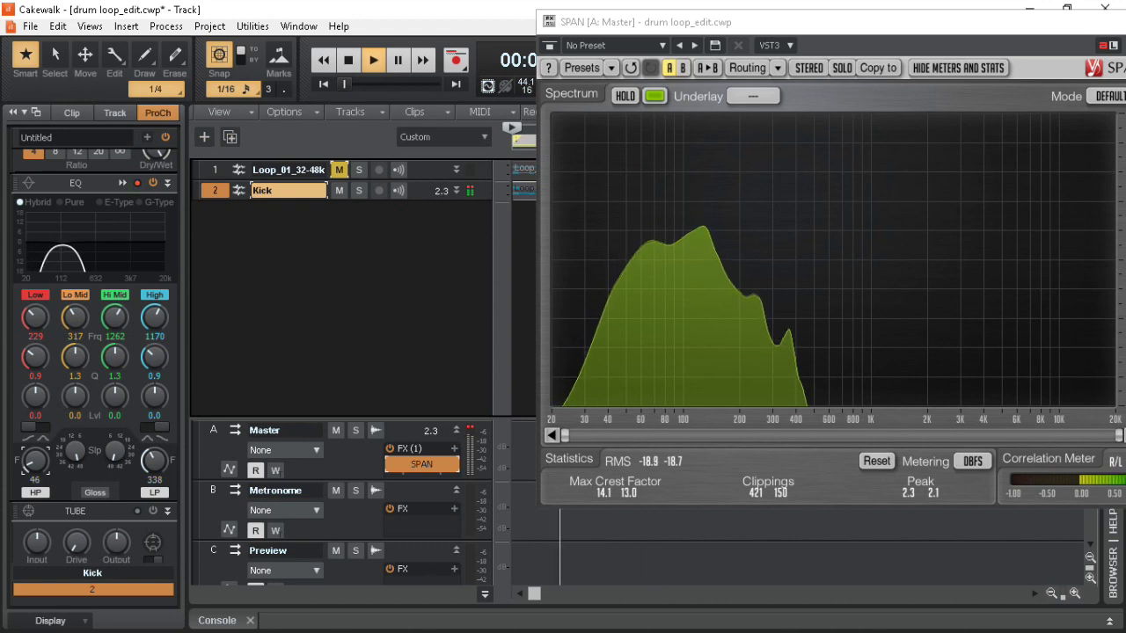
scroll(35, 459, "down", 3)
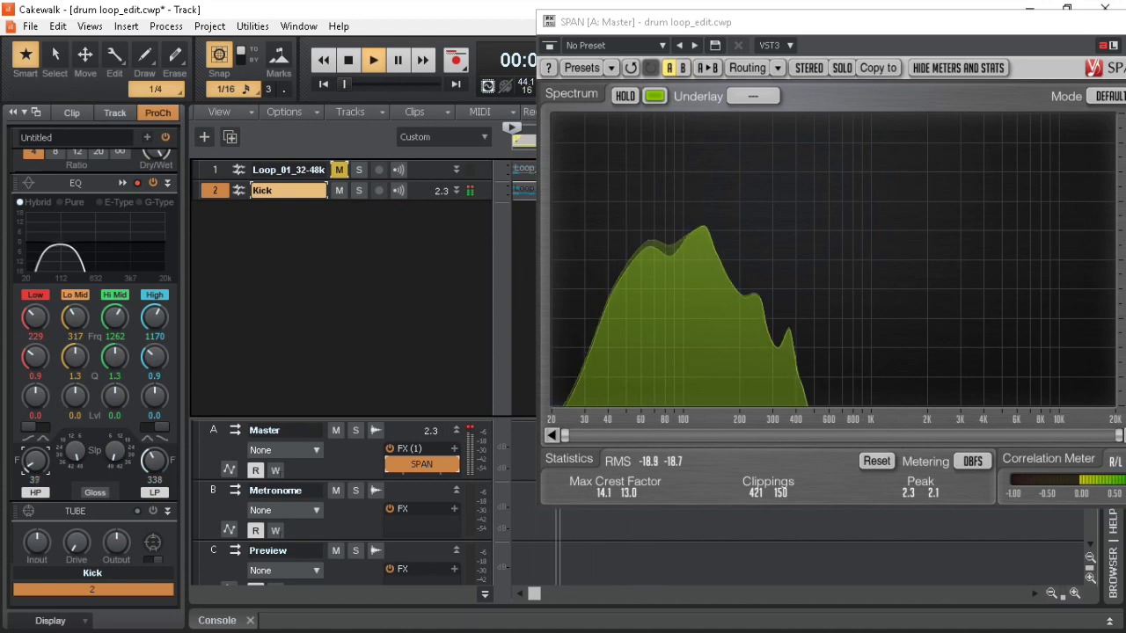
scroll(35, 459, "down", 2)
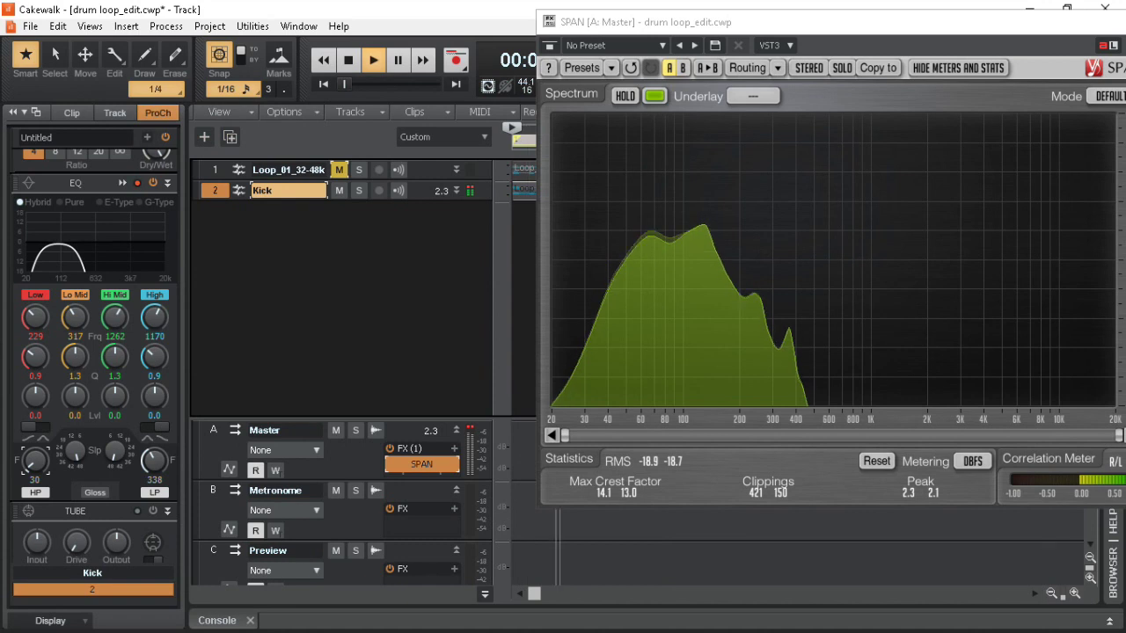
Reposition the SPAN window, then enable the Kick track's compressor with its input raised to 16.7 dB
left_click_drag(633, 22, 482, 29)
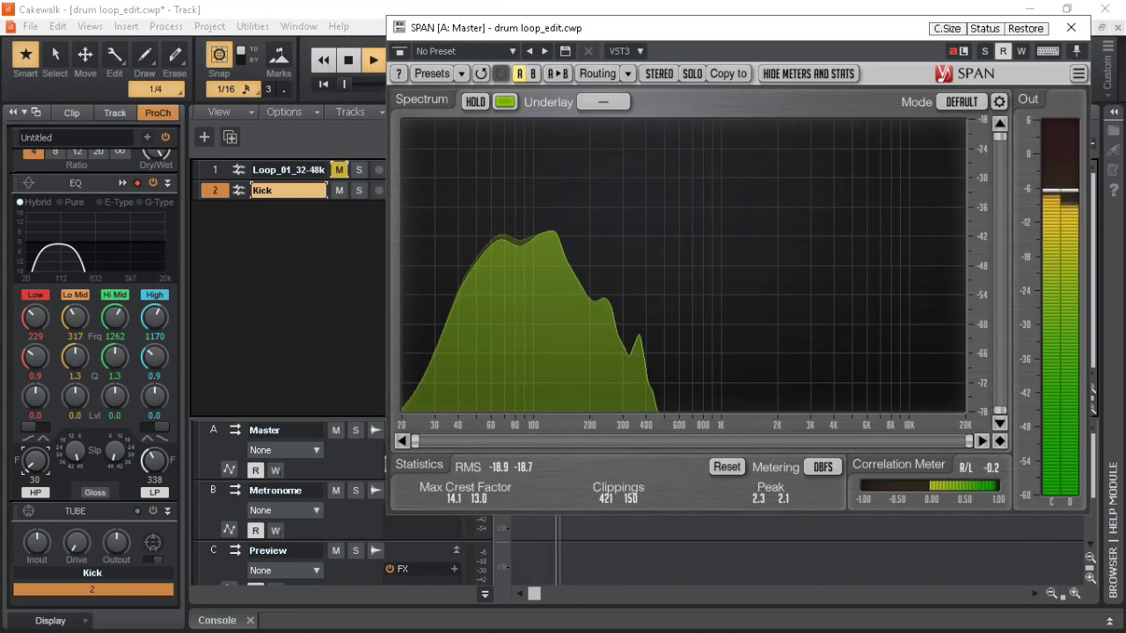
left_click_drag(483, 28, 566, 31)
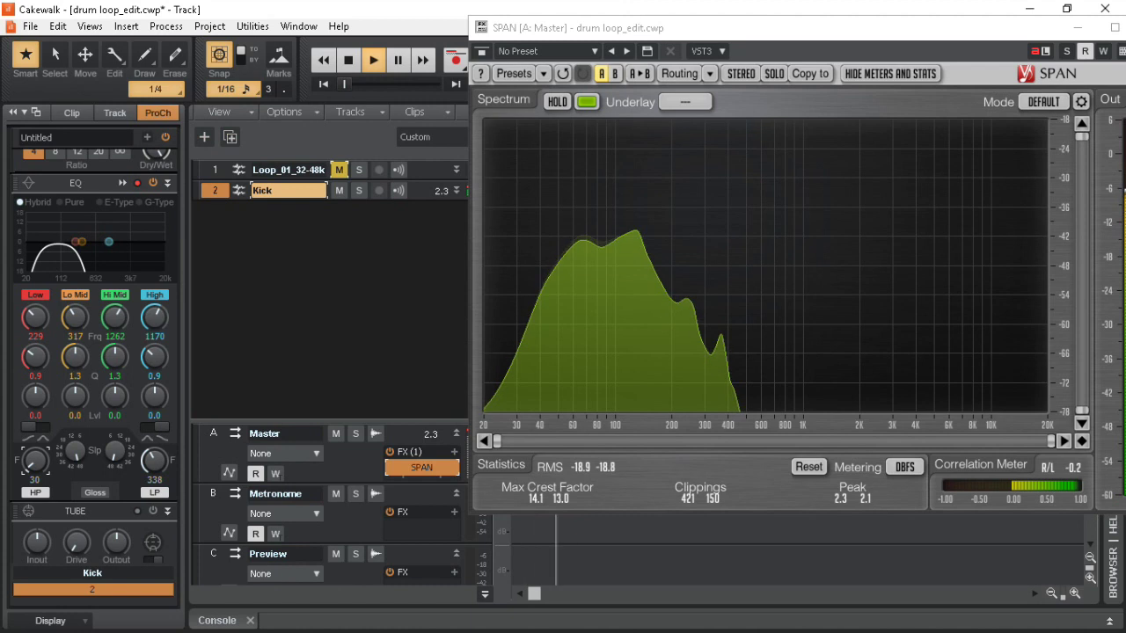
scroll(93, 352, "up", 5)
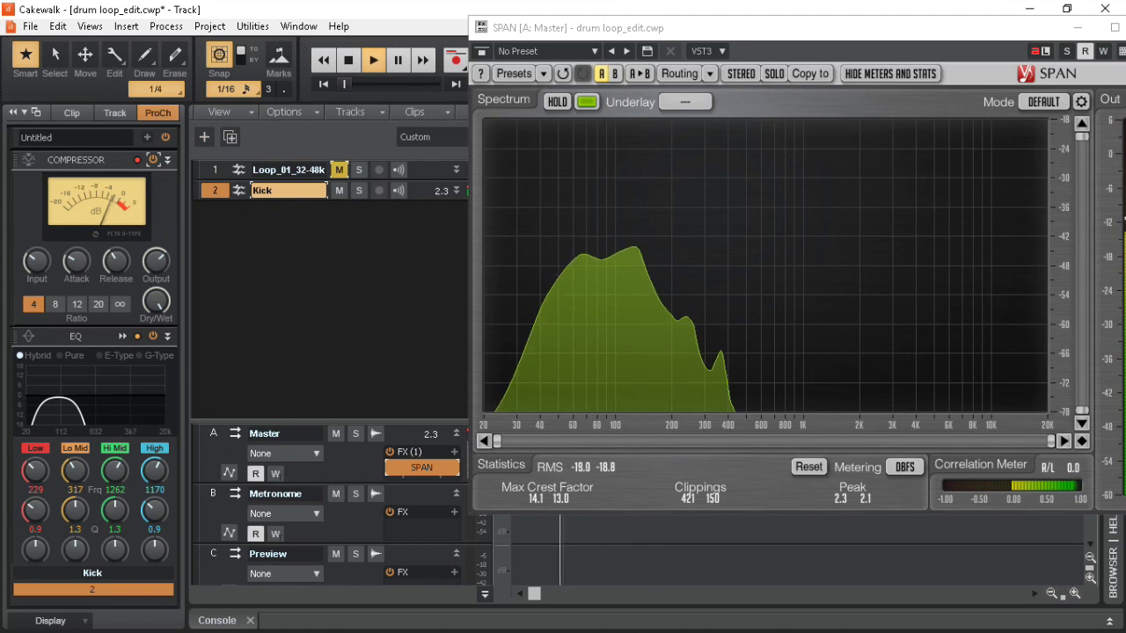
mouse_move(36, 261)
left_click_drag(36, 262, 36, 224)
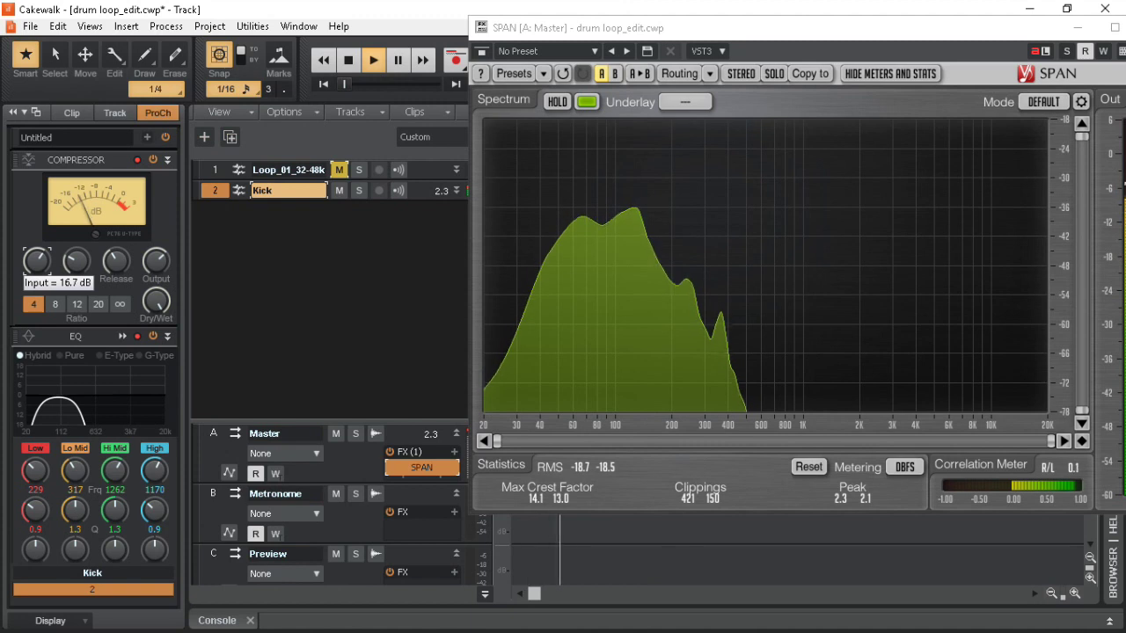
Set the Kick compressor's attack to 1.0 ms and its release to about 50 ms
mouse_move(77, 260)
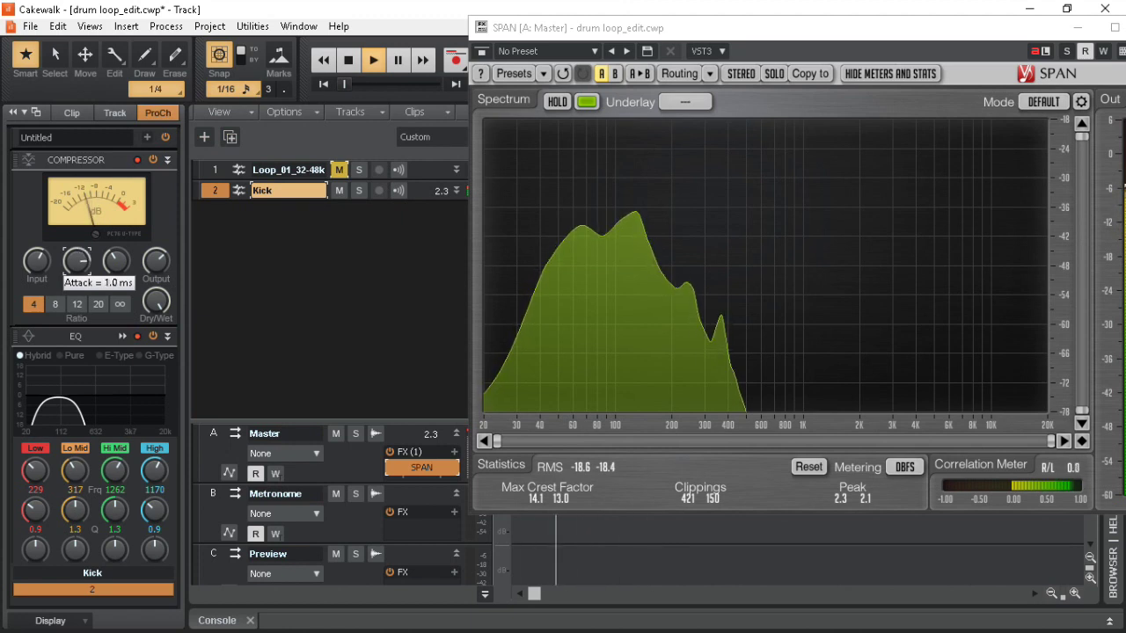
mouse_move(116, 261)
mouse_move(116, 260)
left_mouse_down()
mouse_move(116, 251)
mouse_move(116, 278)
left_mouse_up()
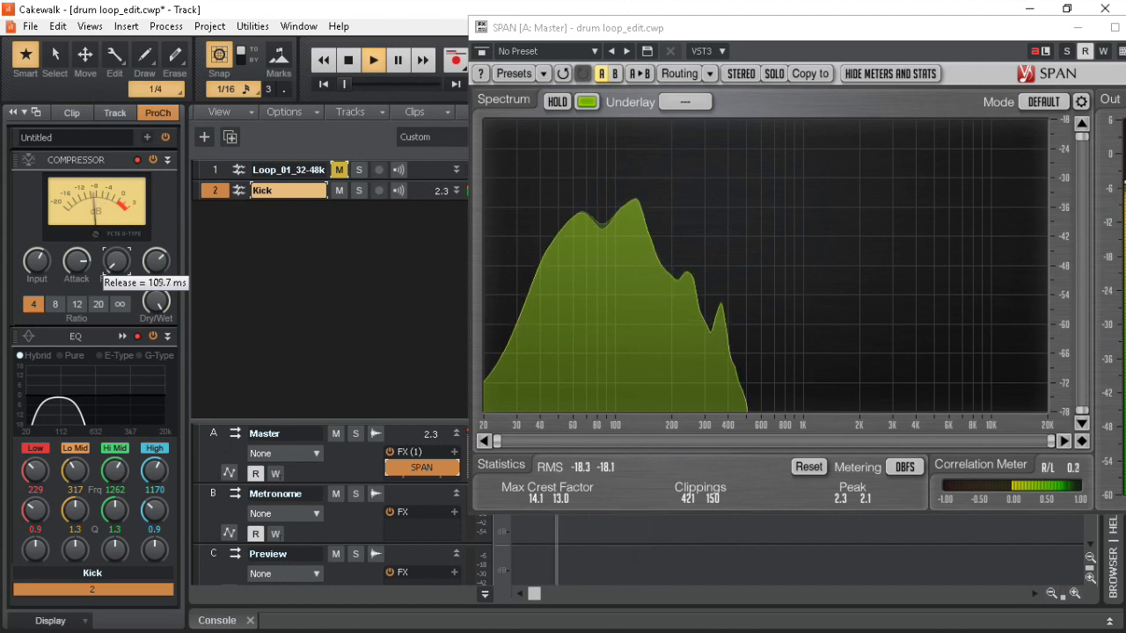
left_click_drag(116, 278, 116, 281)
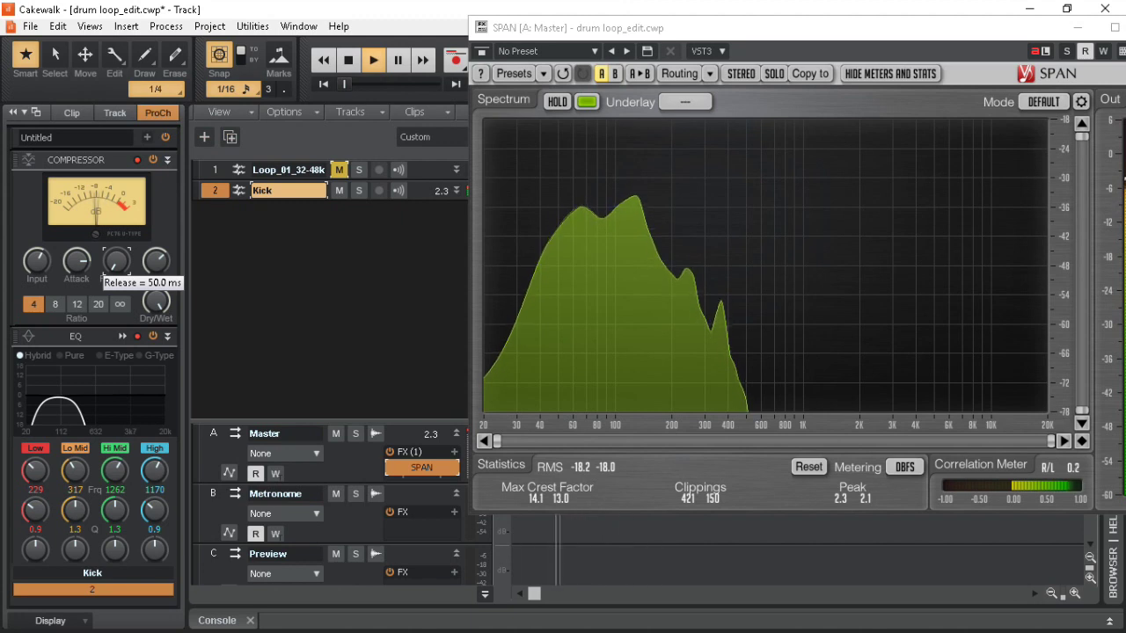
left_click_drag(116, 278, 116, 279)
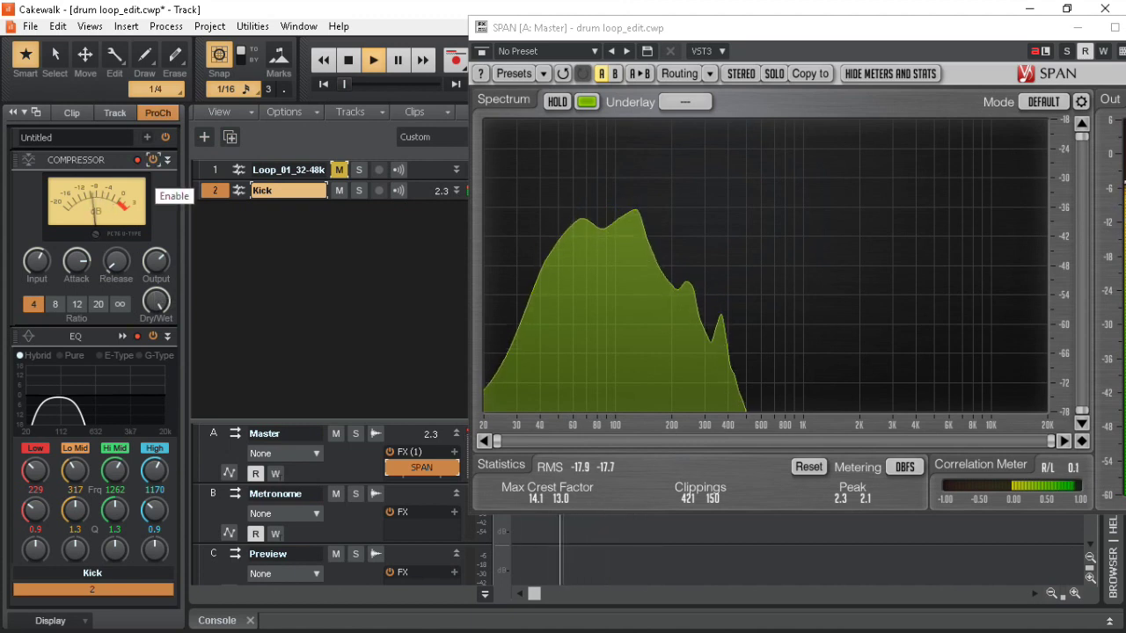
Unmute the original drum loop track, compare the mix with Kick muted and unmuted, and stop playback
left_click(340, 170)
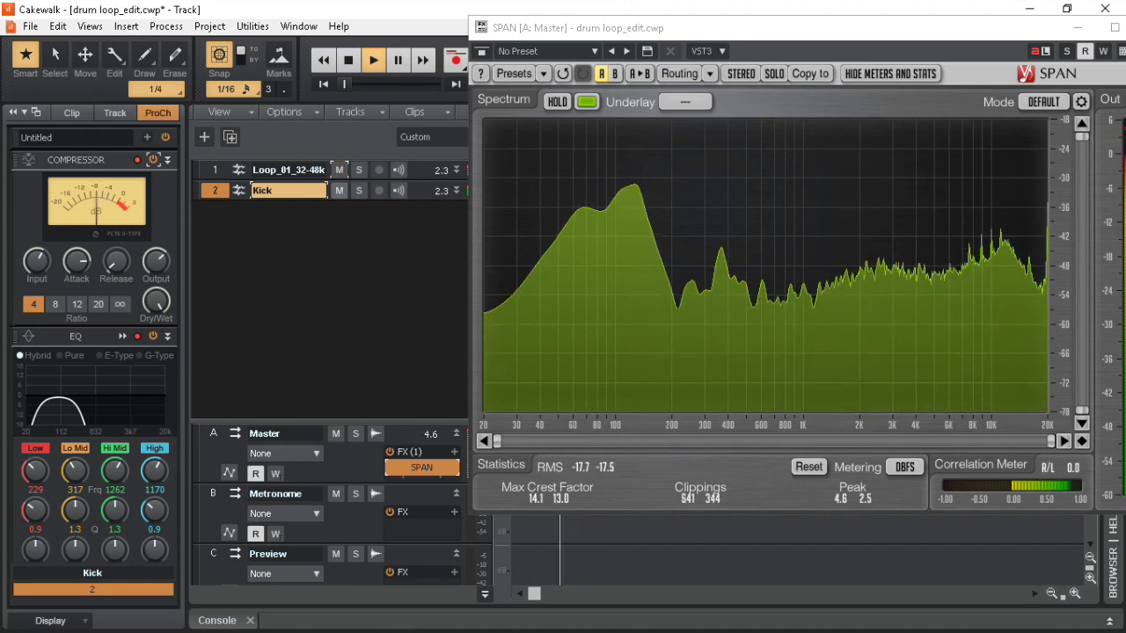
left_click(339, 190)
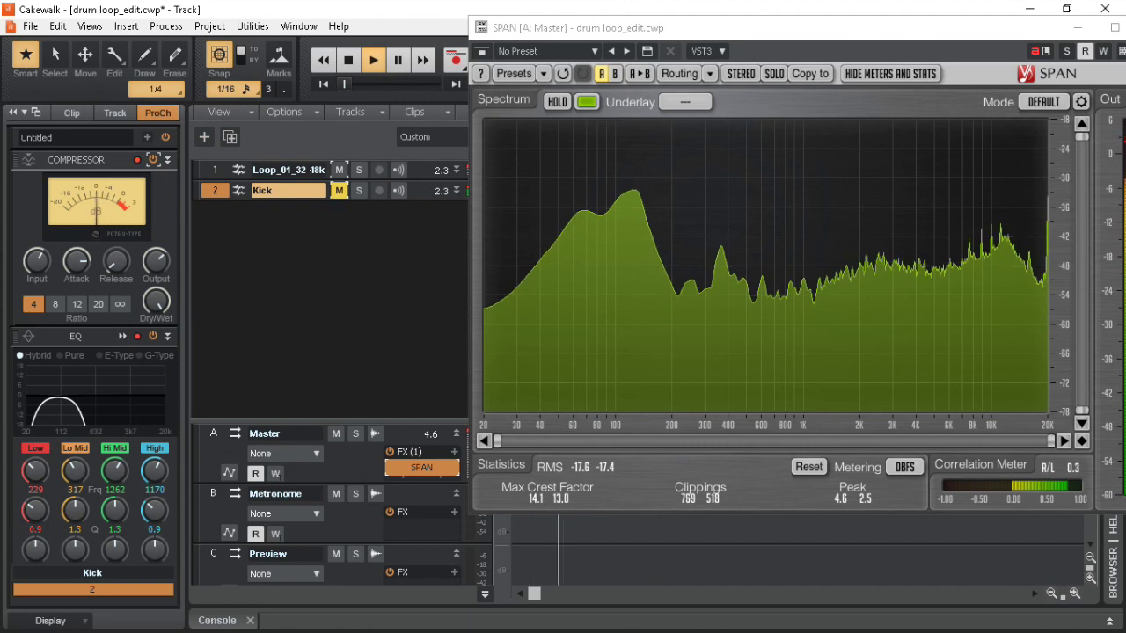
left_click(339, 190)
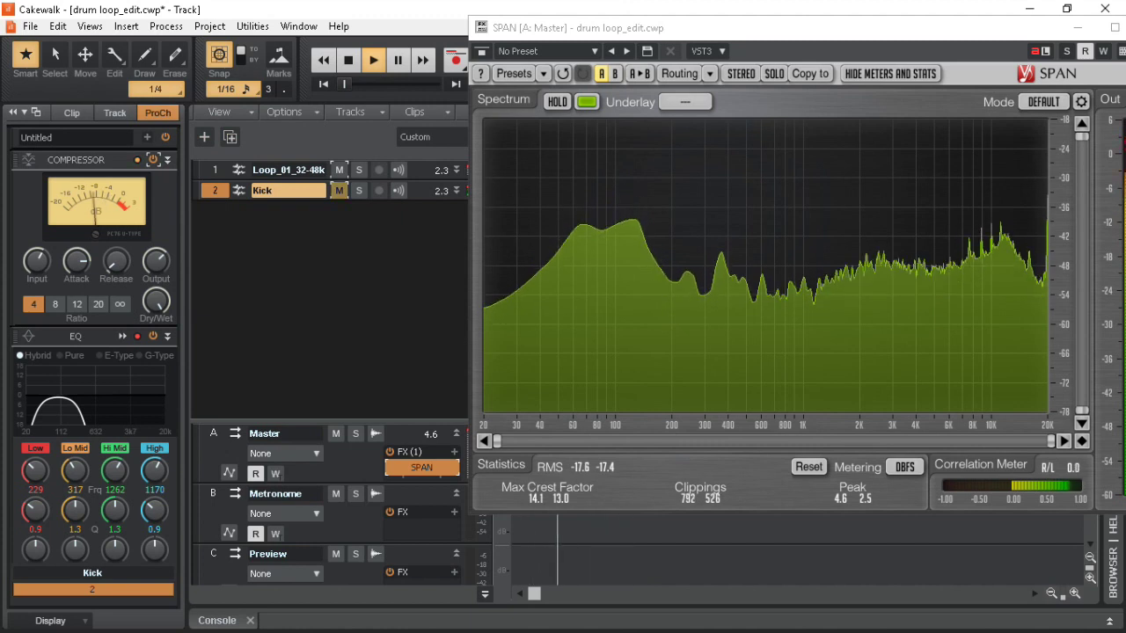
left_click(339, 190)
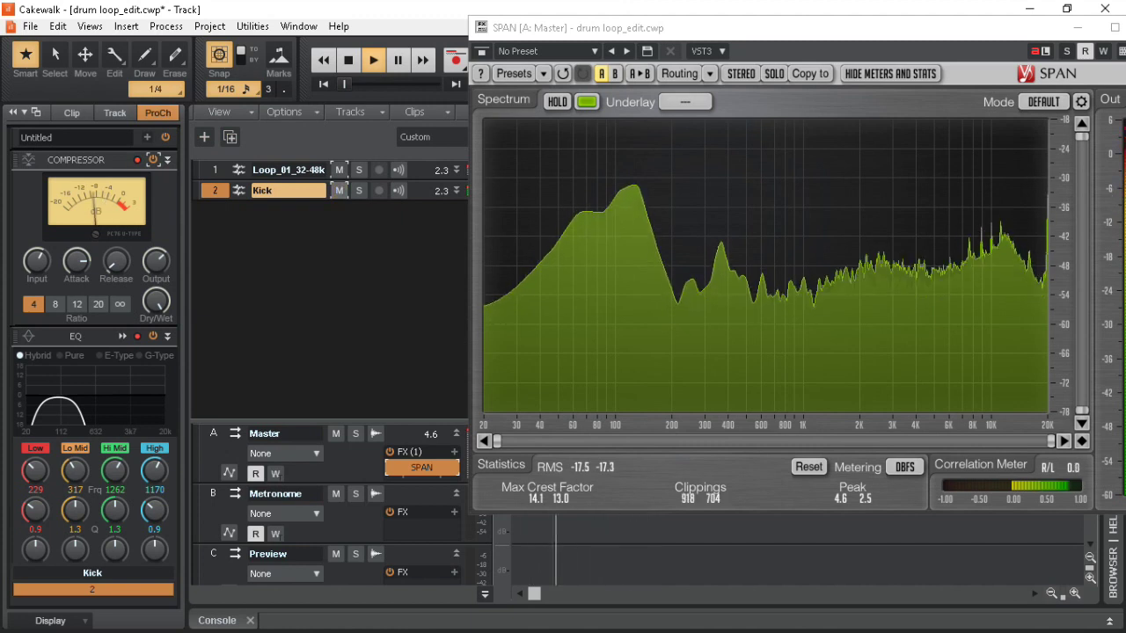
left_click(339, 190)
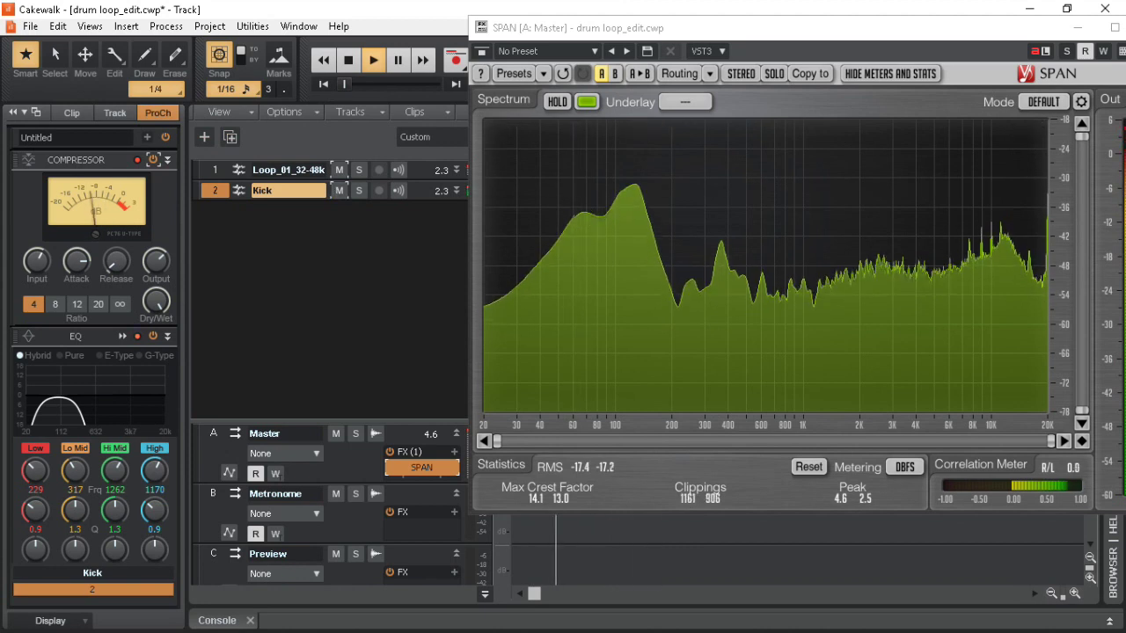
key("space")
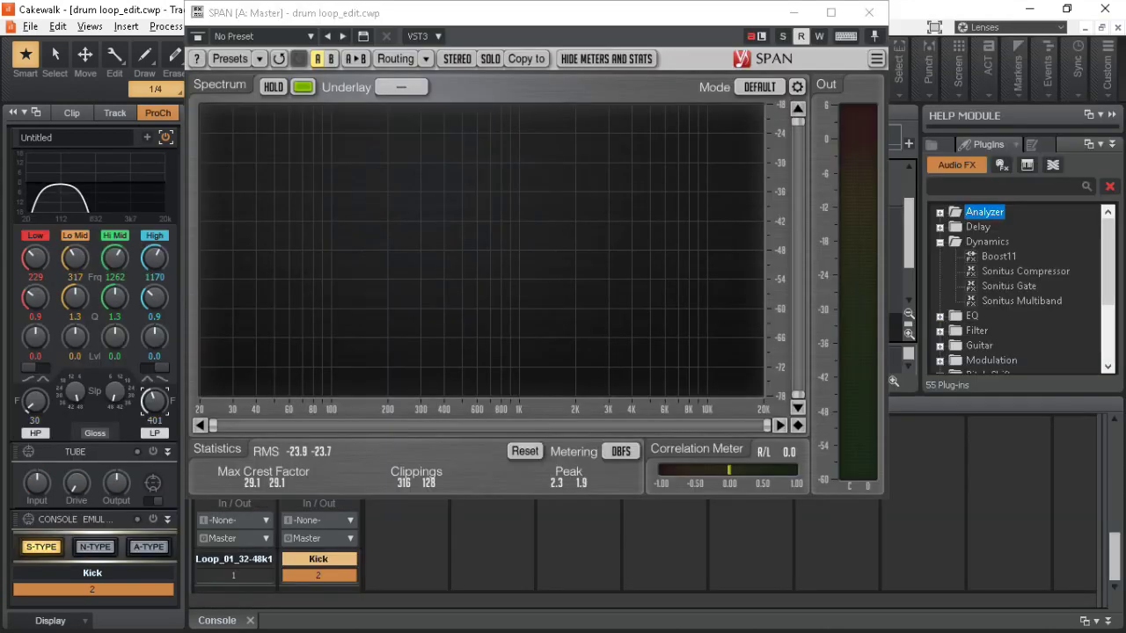
Add the Sonitus Gate effect to the Kick track's FX bin, moving the SPAN and gate windows out of the way
key("ctrl")
left_click_drag(545, 12, 793, 412)
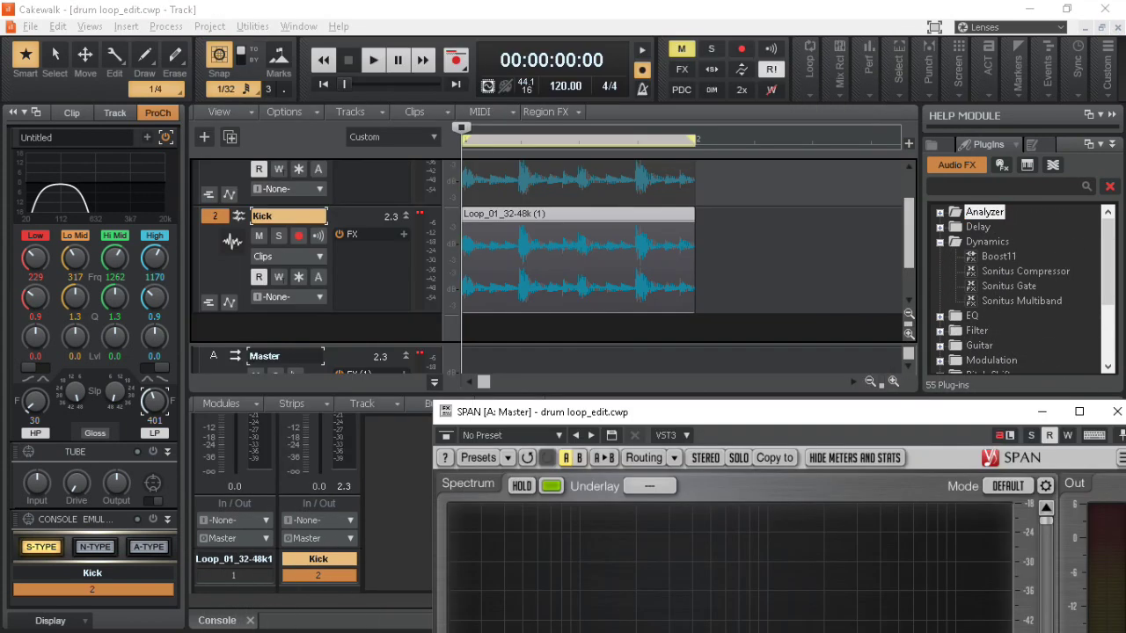
left_click(1023, 286)
left_click_drag(1009, 286, 374, 255)
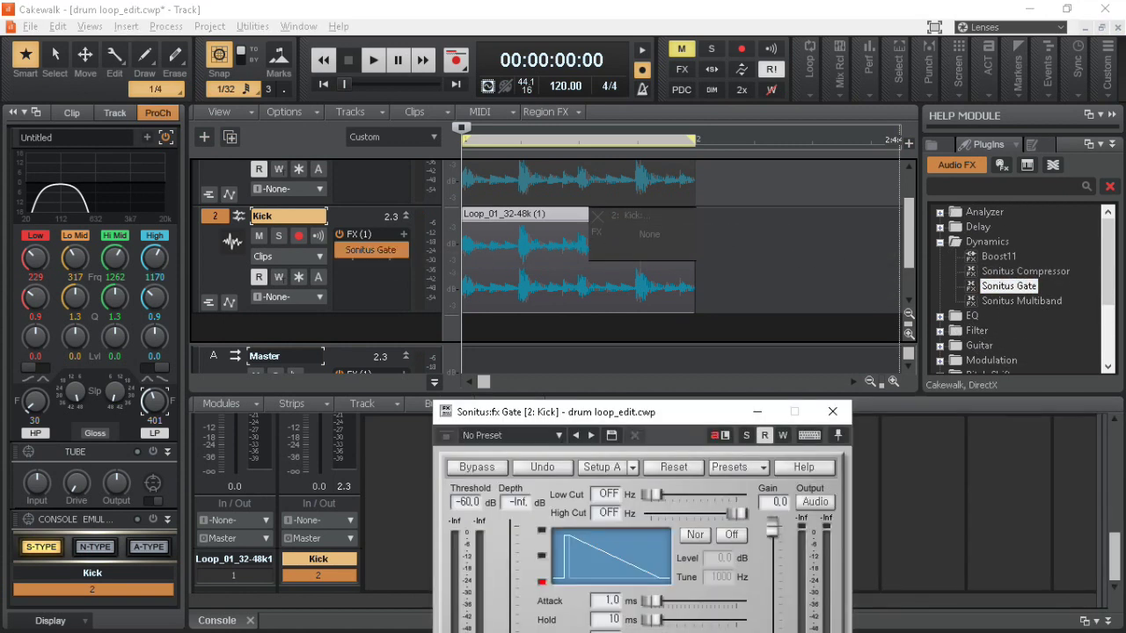
left_click_drag(615, 412, 566, 66)
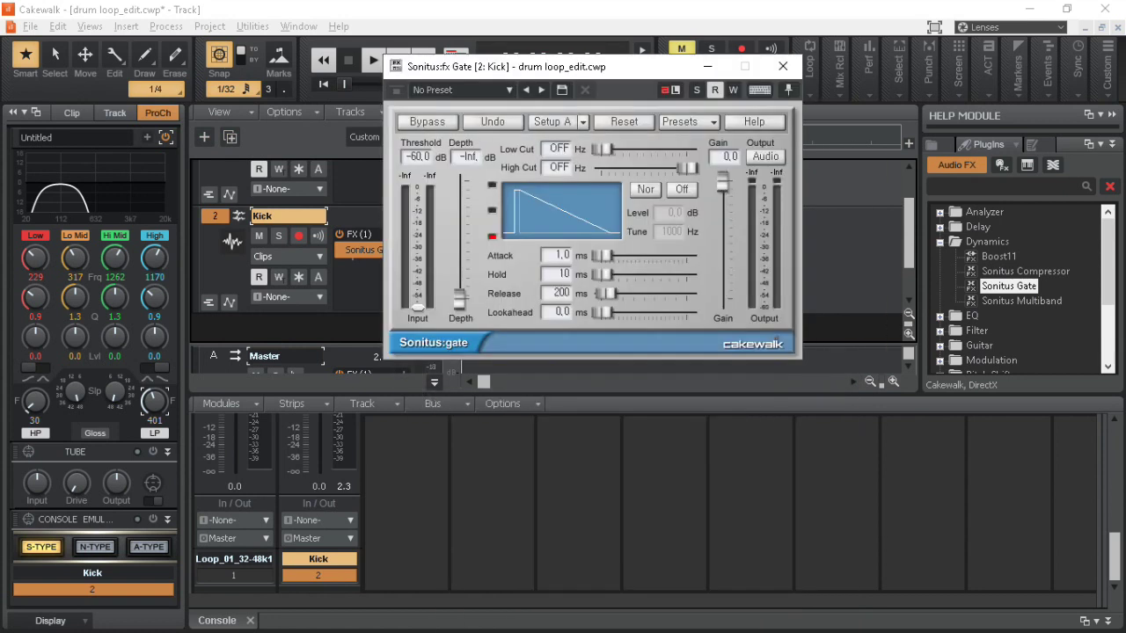
left_click_drag(567, 66, 665, 62)
During playback, set the gate's depth to -39.9 dB and threshold to -12.1 dB, and compare with the gate disabled and enabled
key("space")
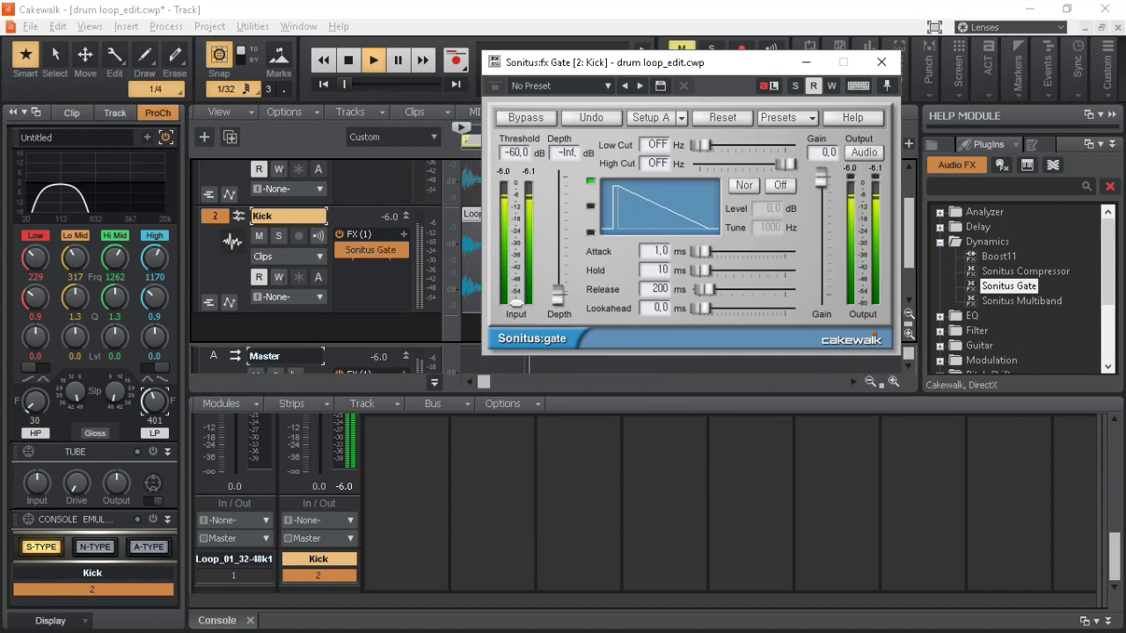
mouse_move(558, 295)
left_mouse_down()
mouse_move(557, 179)
mouse_move(557, 295)
left_mouse_up()
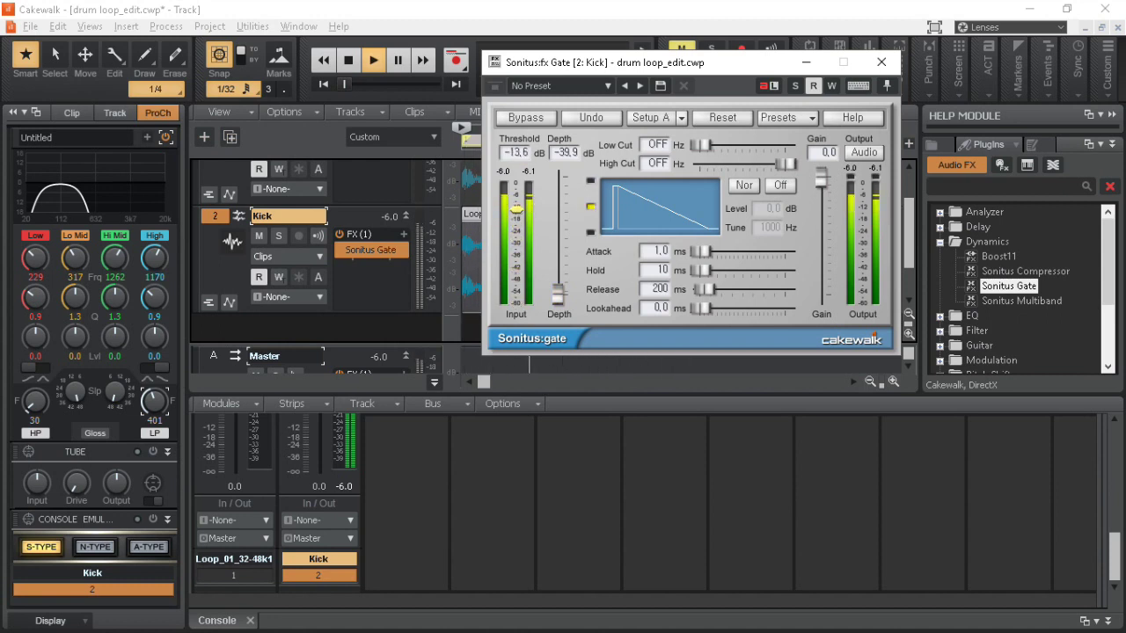
left_click_drag(517, 209, 517, 207)
left_click(341, 251)
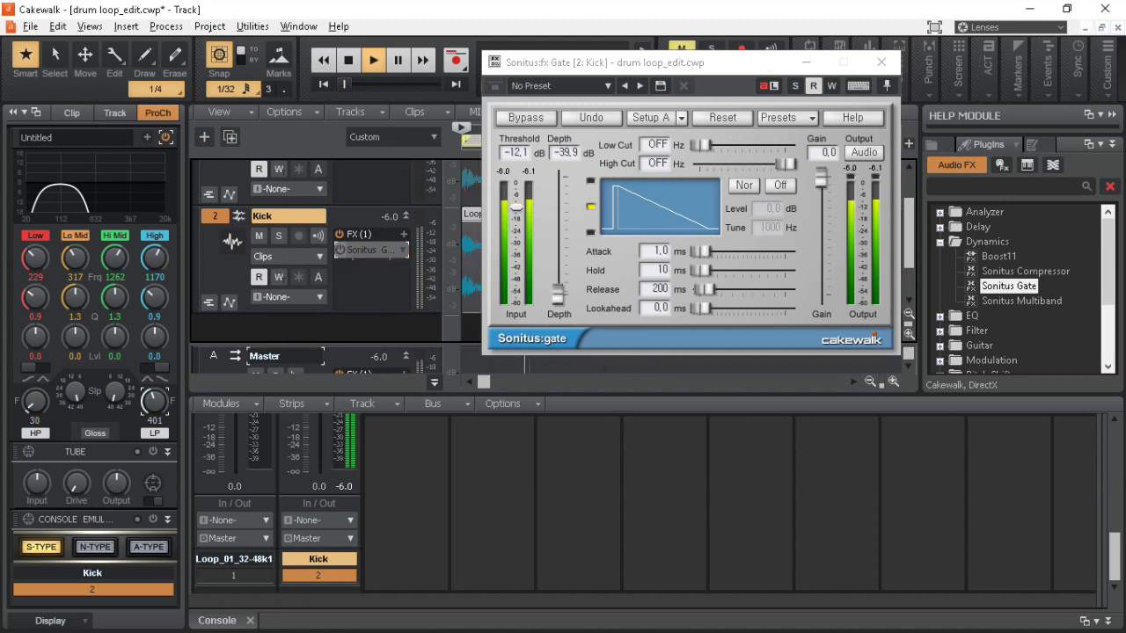
left_click(341, 251)
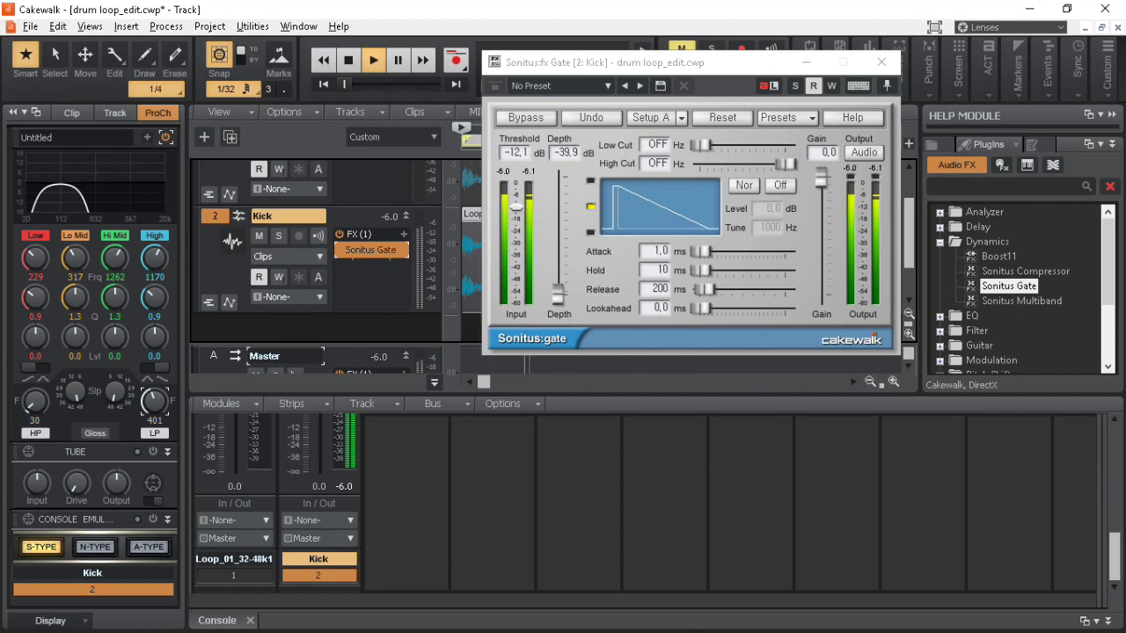
Set the Kick track gate's release to 5 ms and its attack to 1.2 ms
left_click_drag(707, 289, 700, 290)
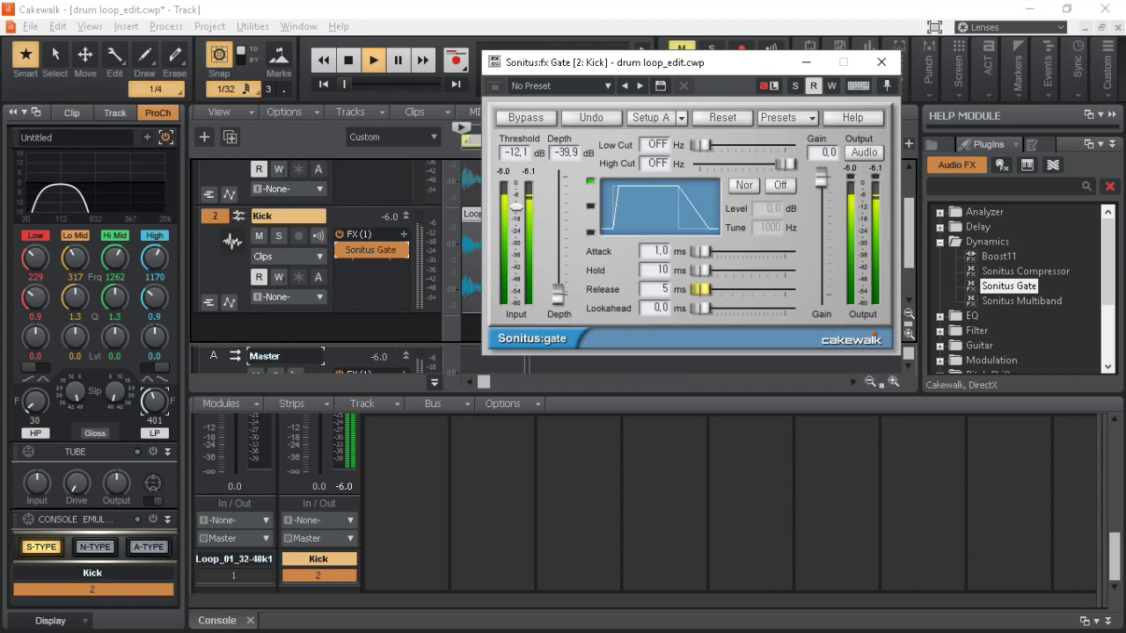
left_click_drag(700, 289, 701, 289)
left_click_drag(700, 289, 702, 252)
key("Down")
key("Down")
key("Down")
key("Down")
key("Down")
key("Down")
key("Down")
key("Down")
key("Down")
key("Down")
key("Down")
key("Down")
key("Down")
key("Down")
key("Down")
key("Down")
key("Down")
key("Down")
key("Down")
key("Down")
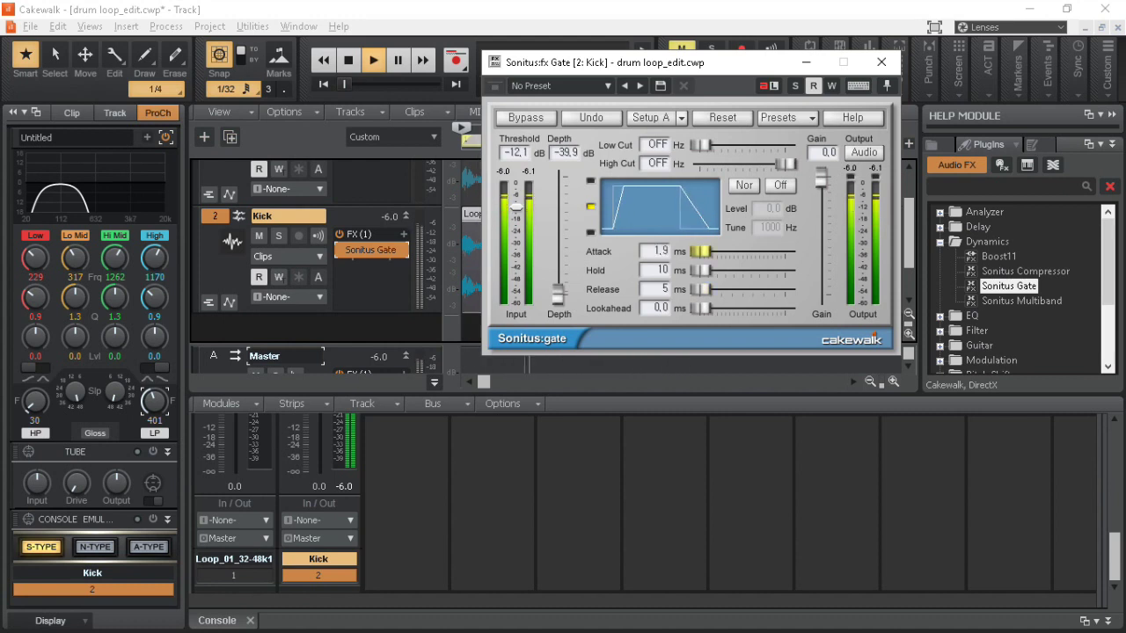
key("Down")
key("Down")
key("Down")
key("Down")
key("Down")
key("Down")
key("Down")
key("Down")
Set the gate's depth to -39.8 dB and release to 9 ms, and compare the sound with the gate disabled and enabled
mouse_move(558, 295)
left_mouse_down()
mouse_move(558, 182)
mouse_move(557, 295)
left_mouse_up()
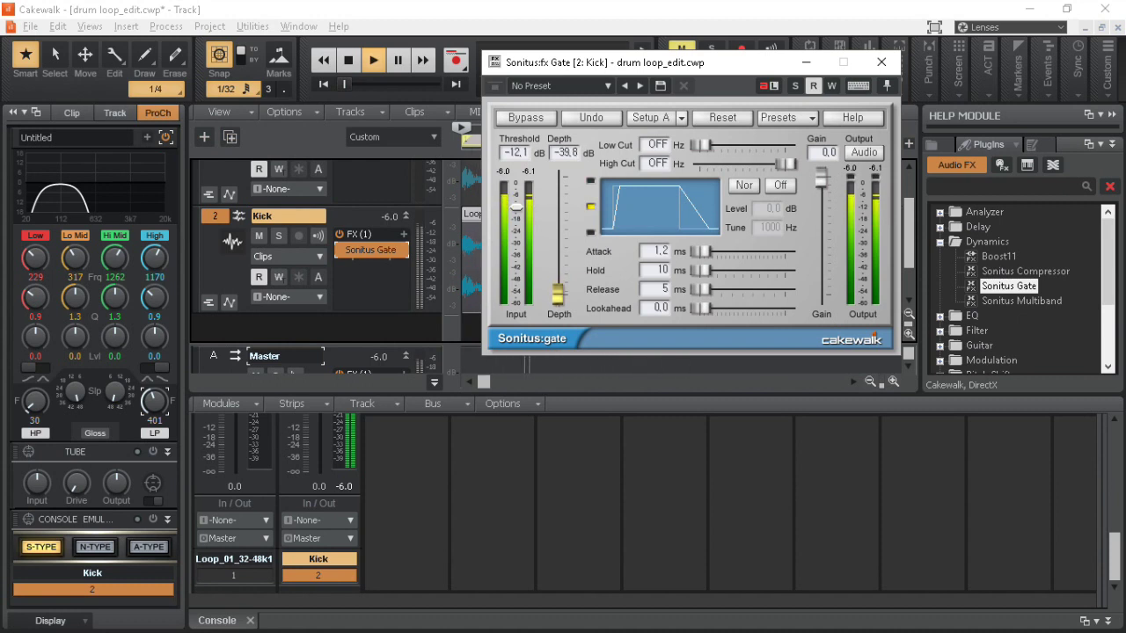
left_click_drag(700, 290, 700, 288)
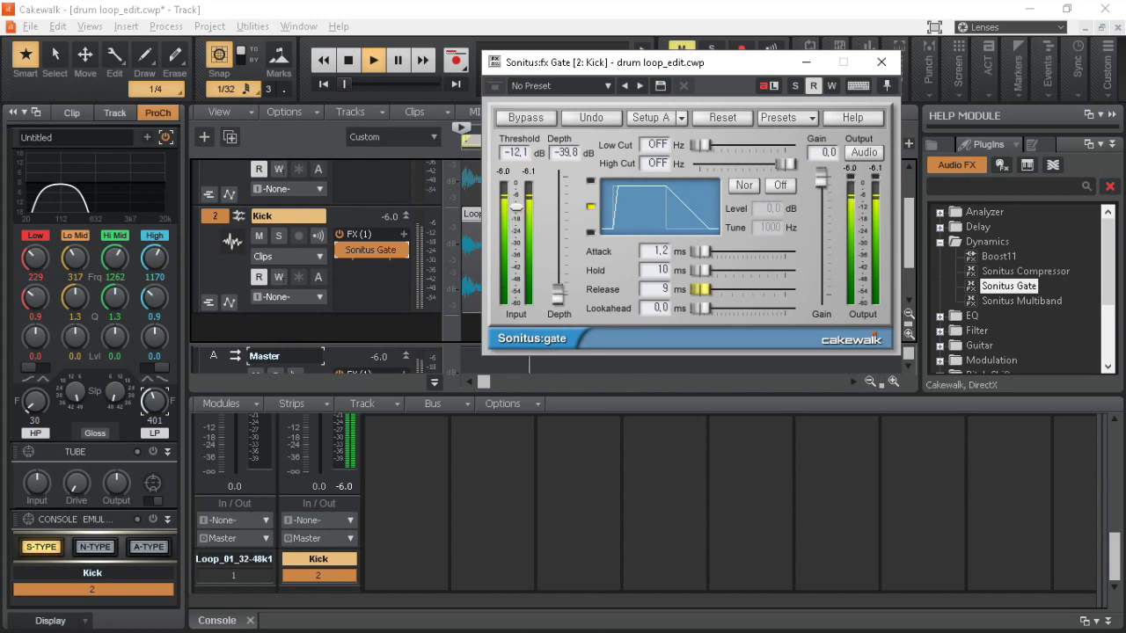
left_click(341, 250)
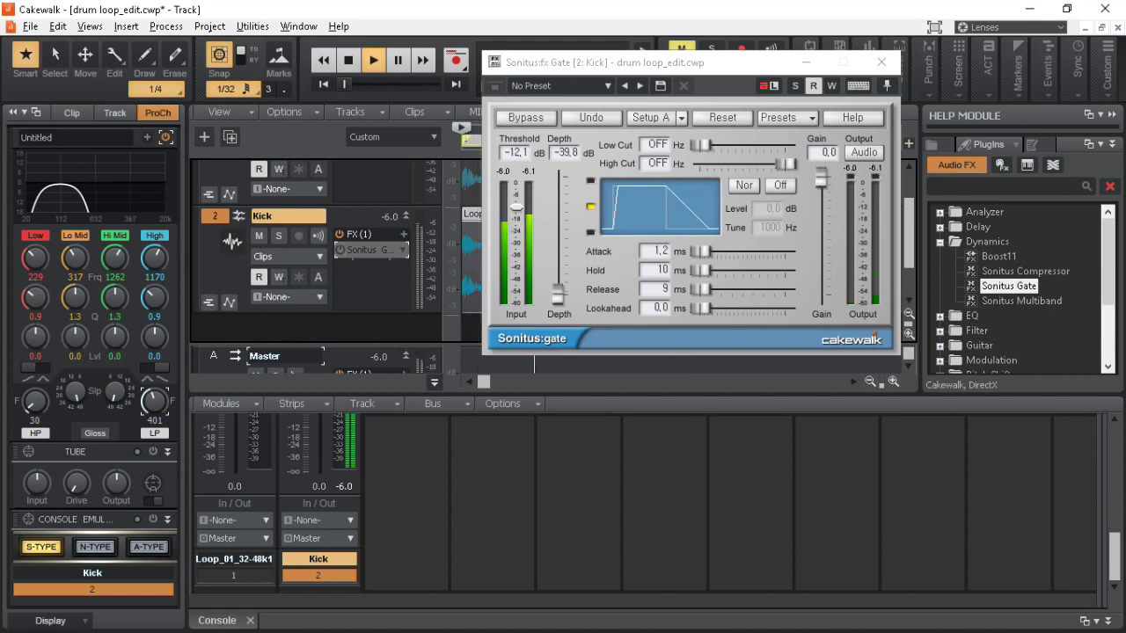
left_click(341, 250)
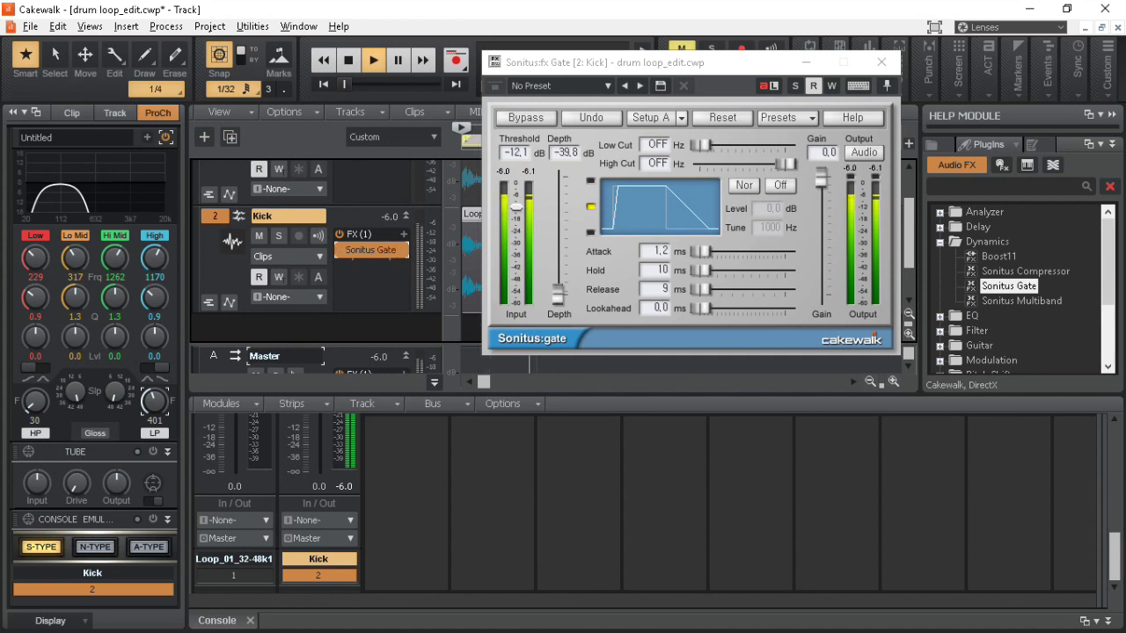
Open the SPAN analyzer on the Master bus and arrange the SPAN and gate windows clear of the transport and mix controls
left_click_drag(730, 63, 722, 271)
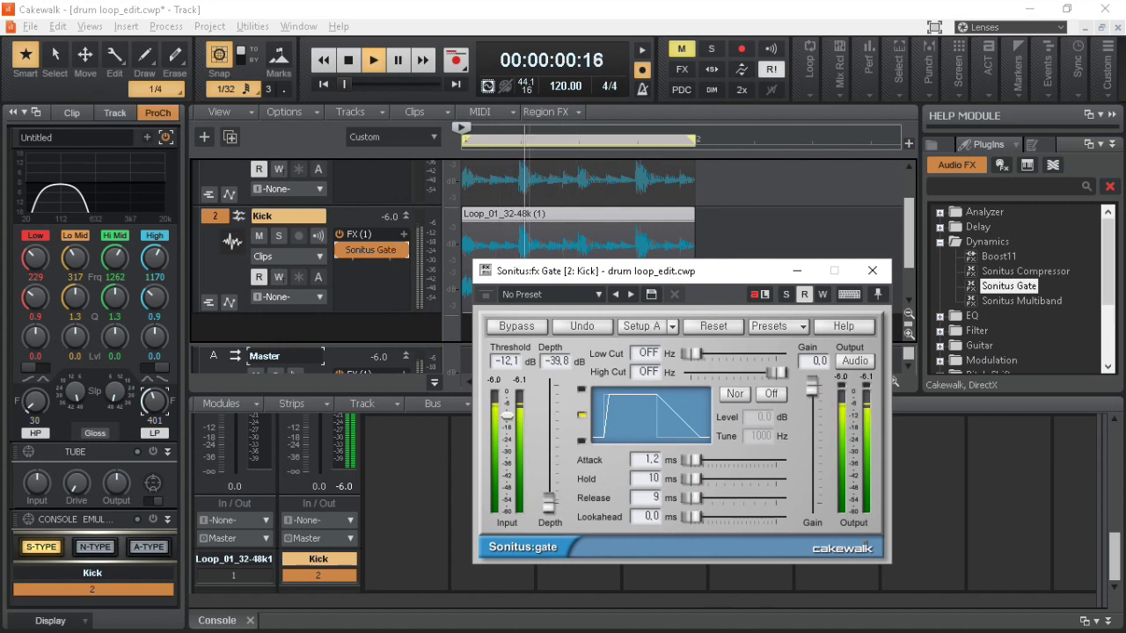
left_click_drag(351, 342, 352, 221)
double_click(372, 231)
left_click_drag(616, 411, 306, 29)
left_click(695, 547)
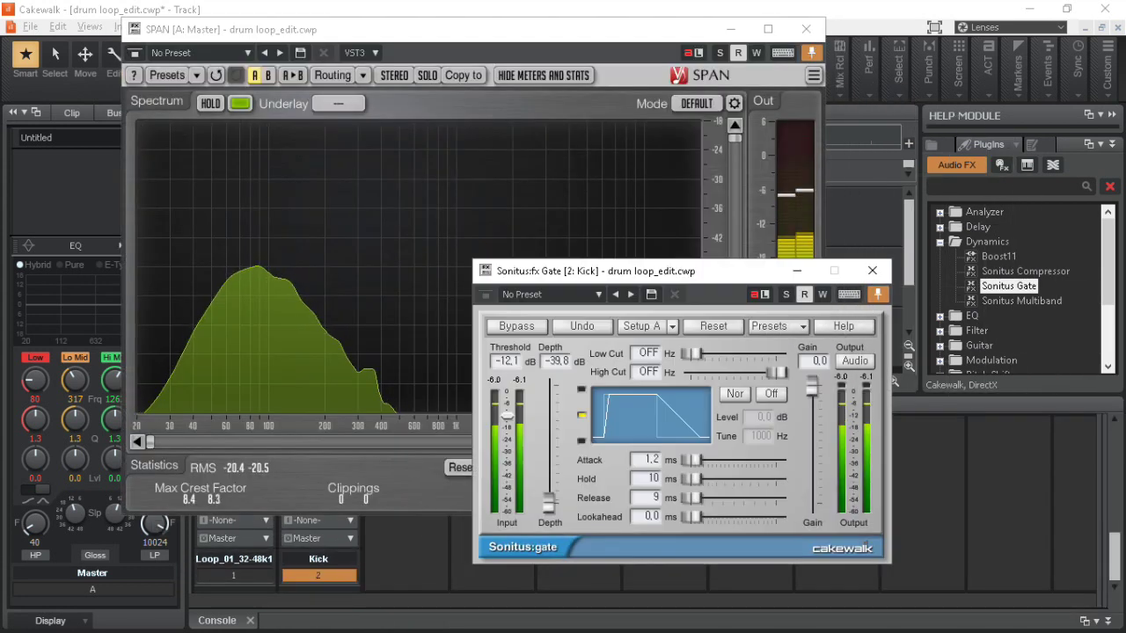
left_click_drag(850, 271, 1063, 281)
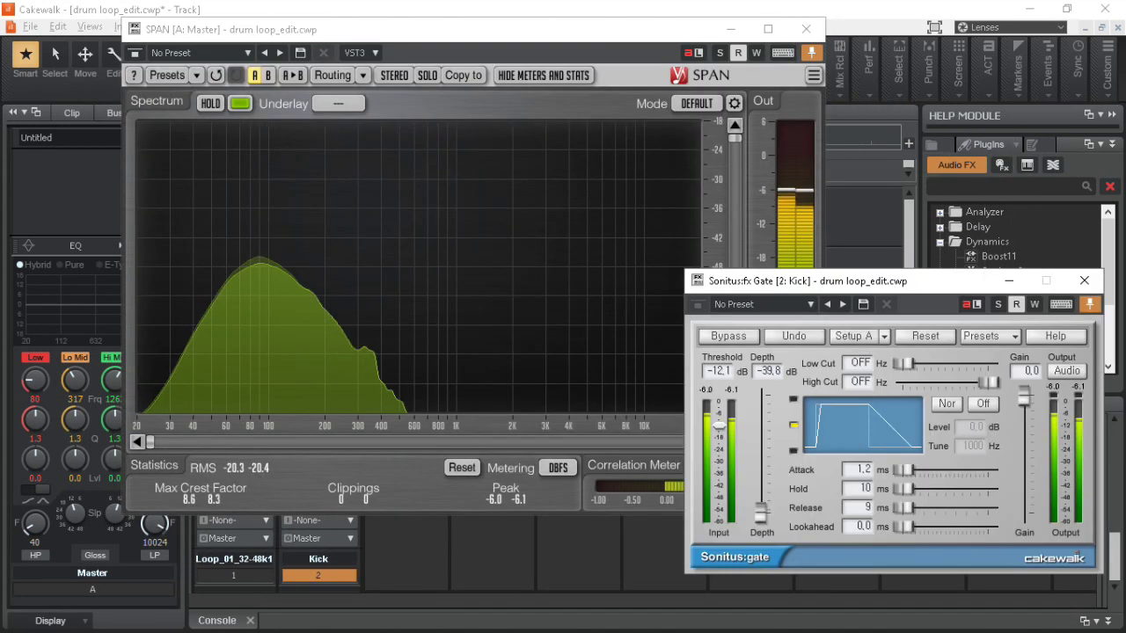
left_click_drag(492, 29, 550, 81)
left_click_drag(671, 80, 690, 42)
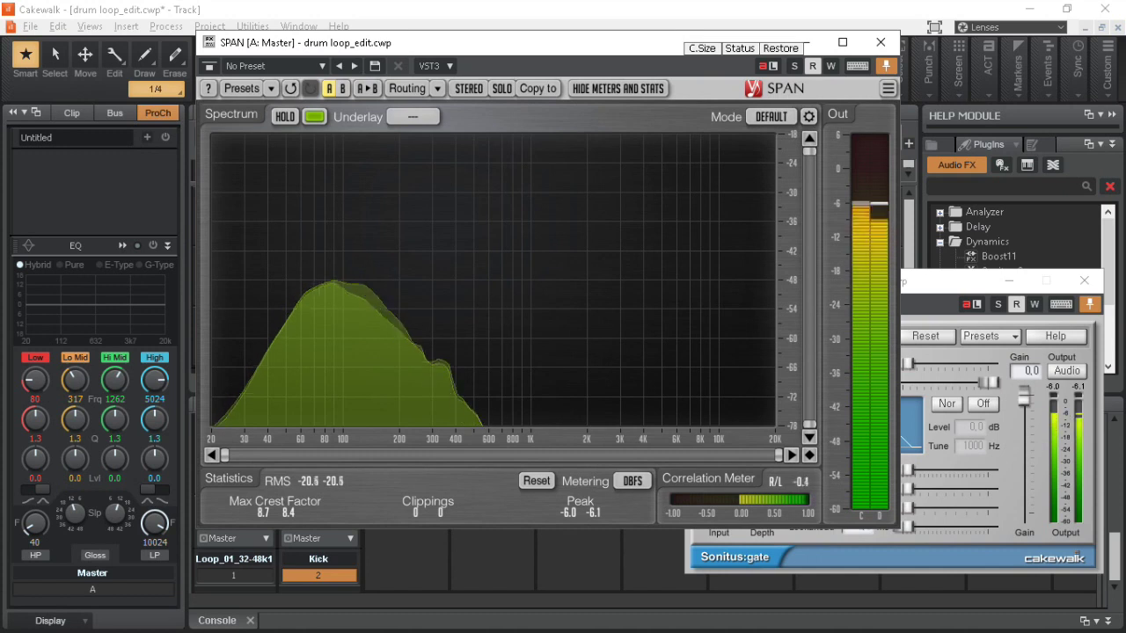
left_click_drag(689, 42, 828, 83)
left_click(981, 281)
left_click_drag(281, 183, 281, 372)
left_click_drag(703, 82, 390, 124)
key("space")
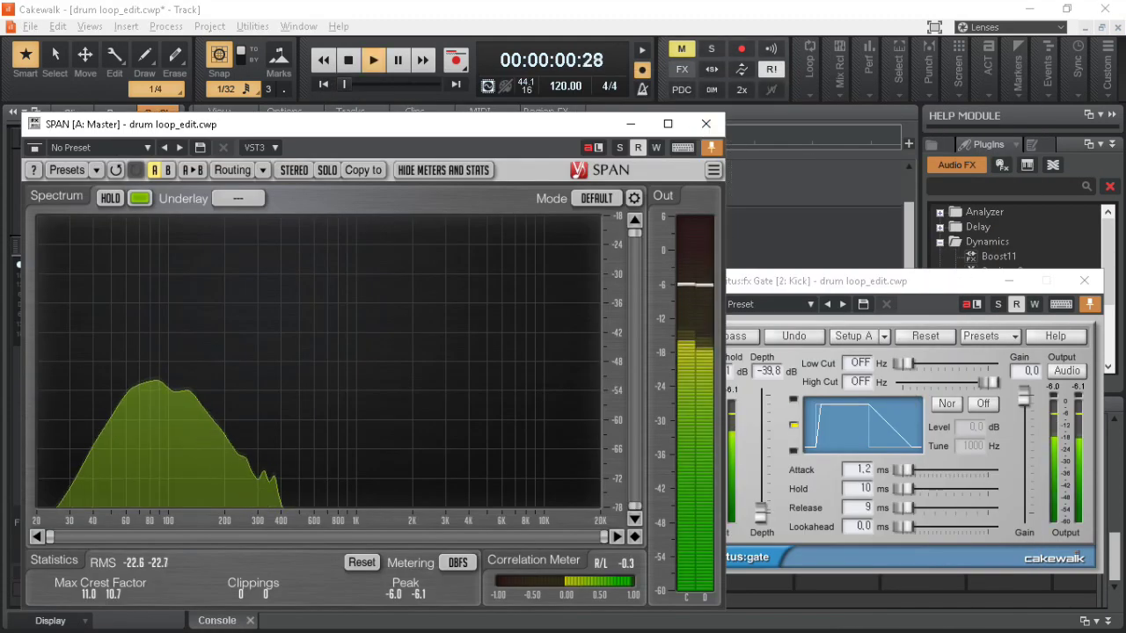
Compare playback with all effects bypassed and enabled, and switch the transport time display to measures, beats and ticks
left_click(681, 68)
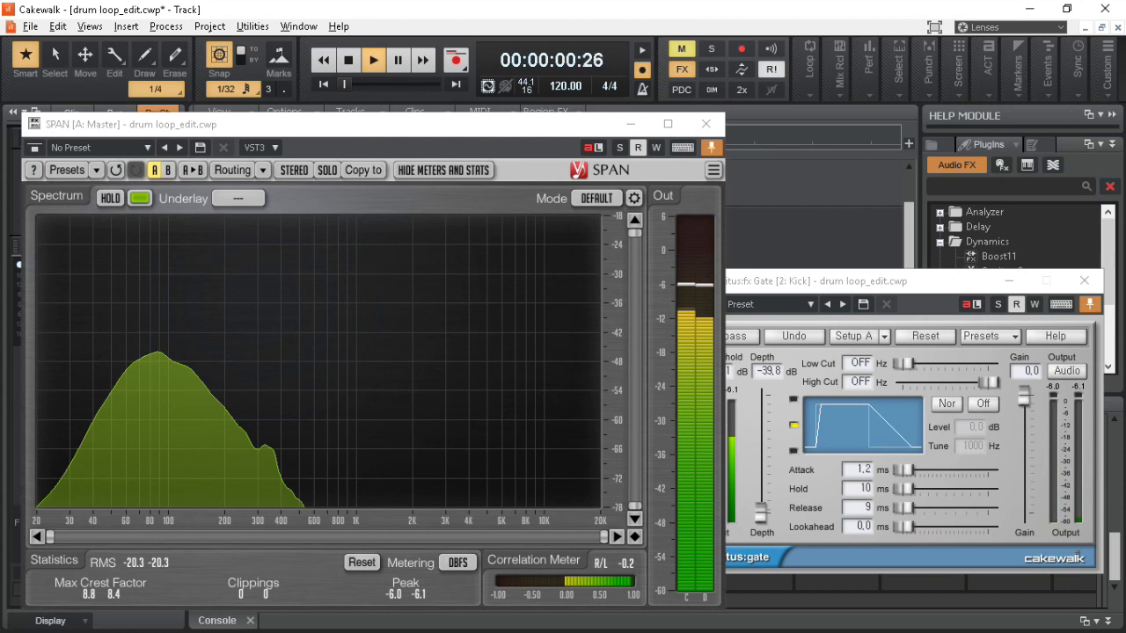
right_click(600, 53)
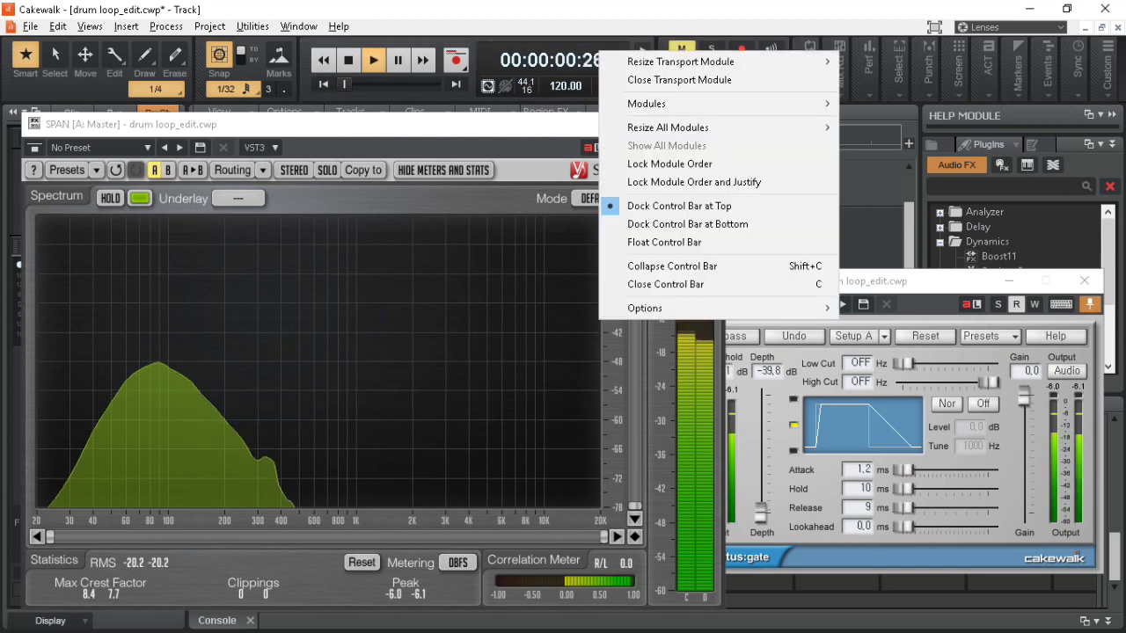
left_click(581, 60)
left_click(582, 60)
left_click(582, 60)
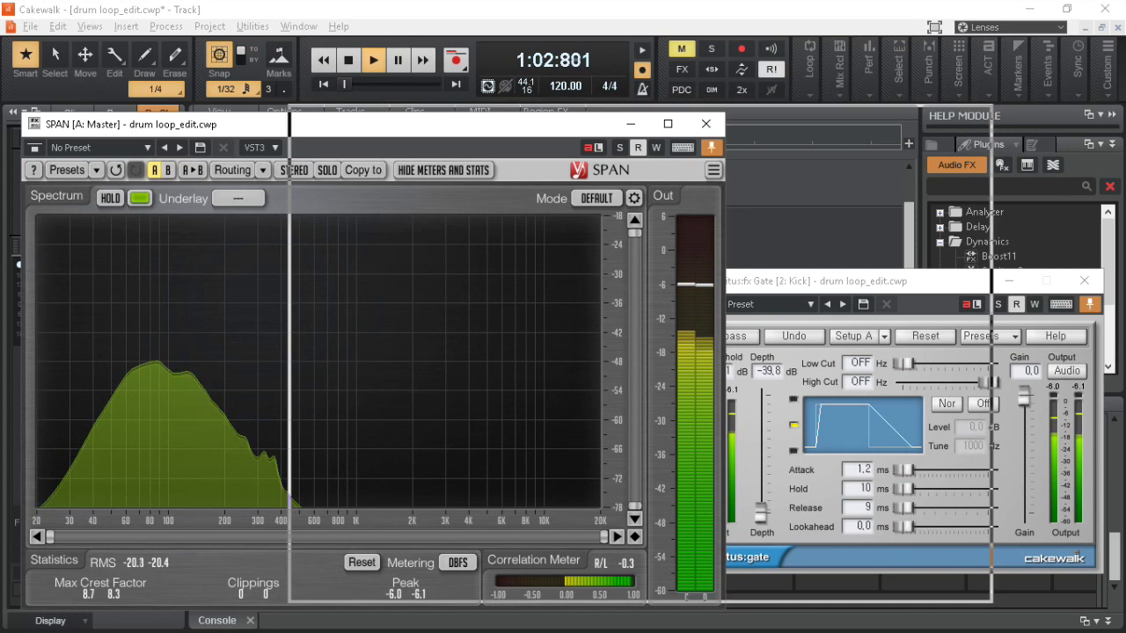
Reposition the SPAN and gate windows to uncover the tracks, and select the Kick track to show its ProChannel compressor
left_click_drag(372, 124, 639, 116)
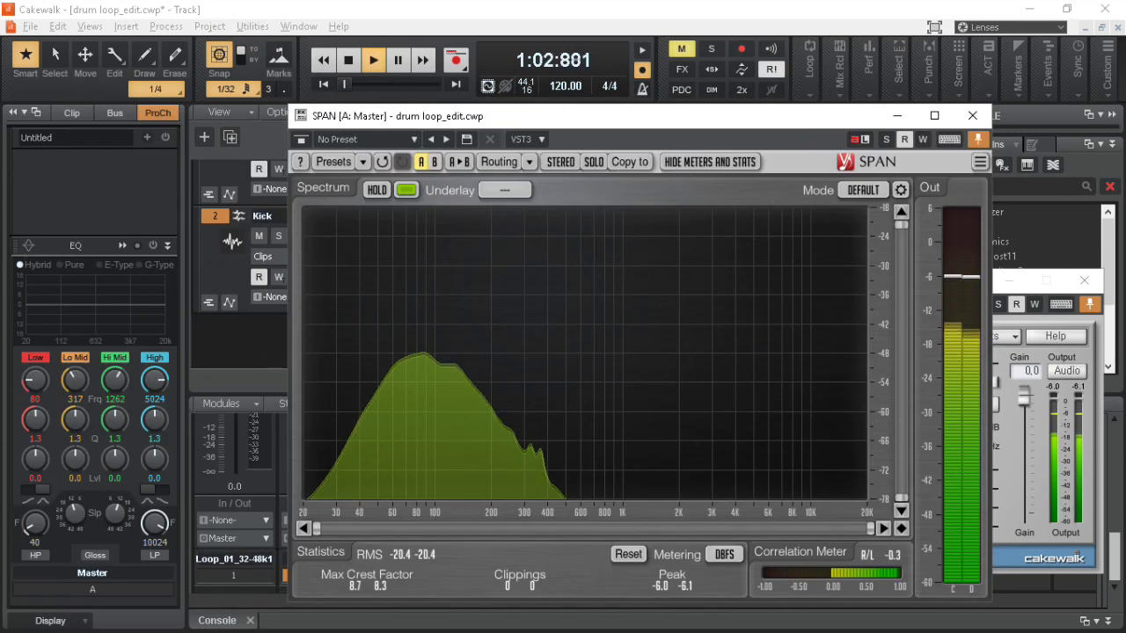
left_click(1030, 281)
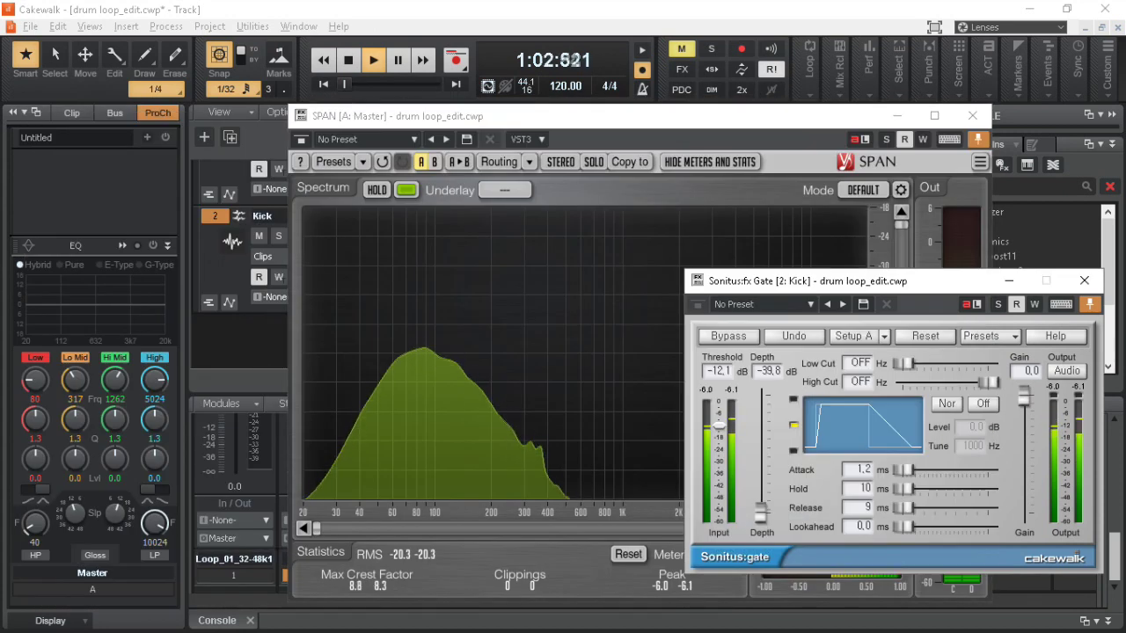
left_click_drag(1038, 281, 1021, 192)
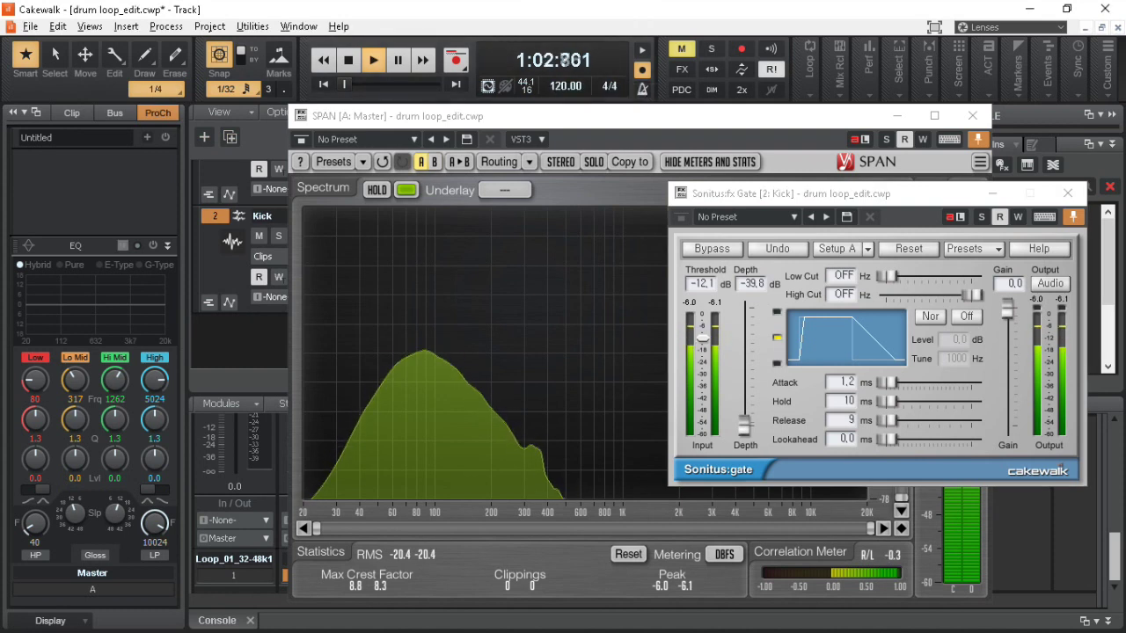
left_click(263, 216)
scroll(94, 351, "up", 5)
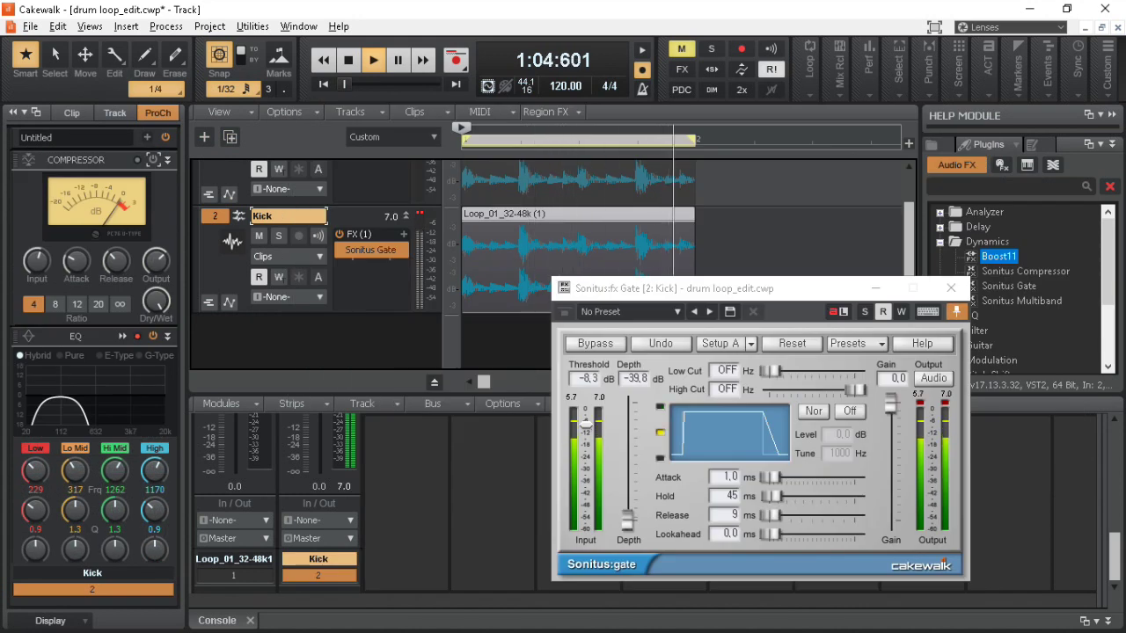
Add the Sonitus Compressor effect to the Kick track's FX bin and set its threshold to -26.8 dB
left_click_drag(1020, 271, 370, 278)
left_click_drag(352, 114, 664, 83)
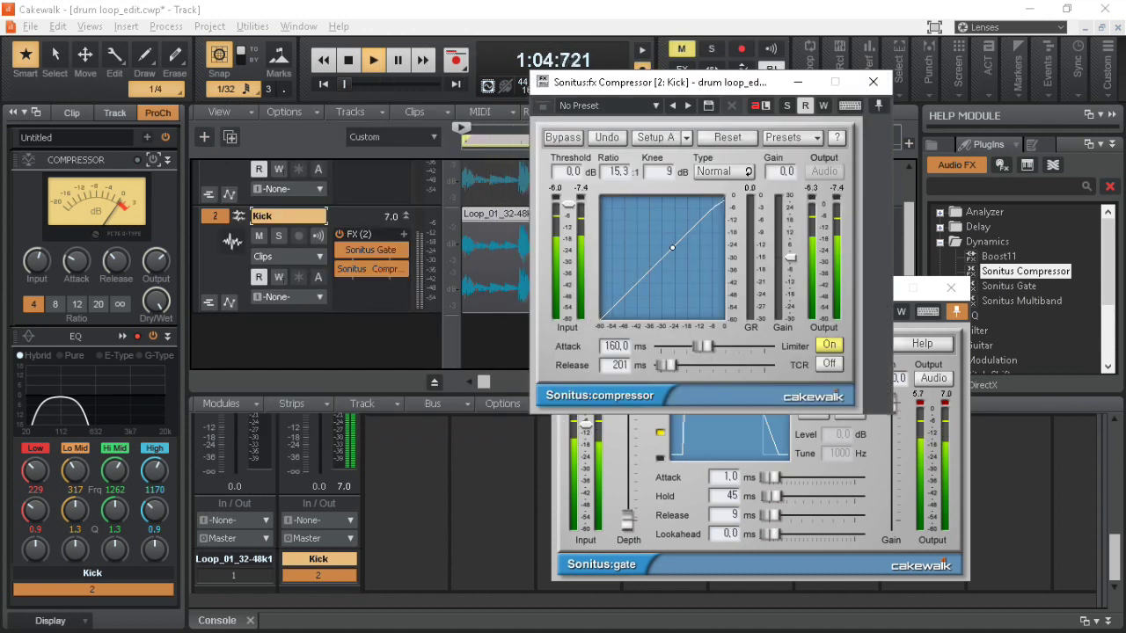
left_click_drag(569, 204, 569, 237)
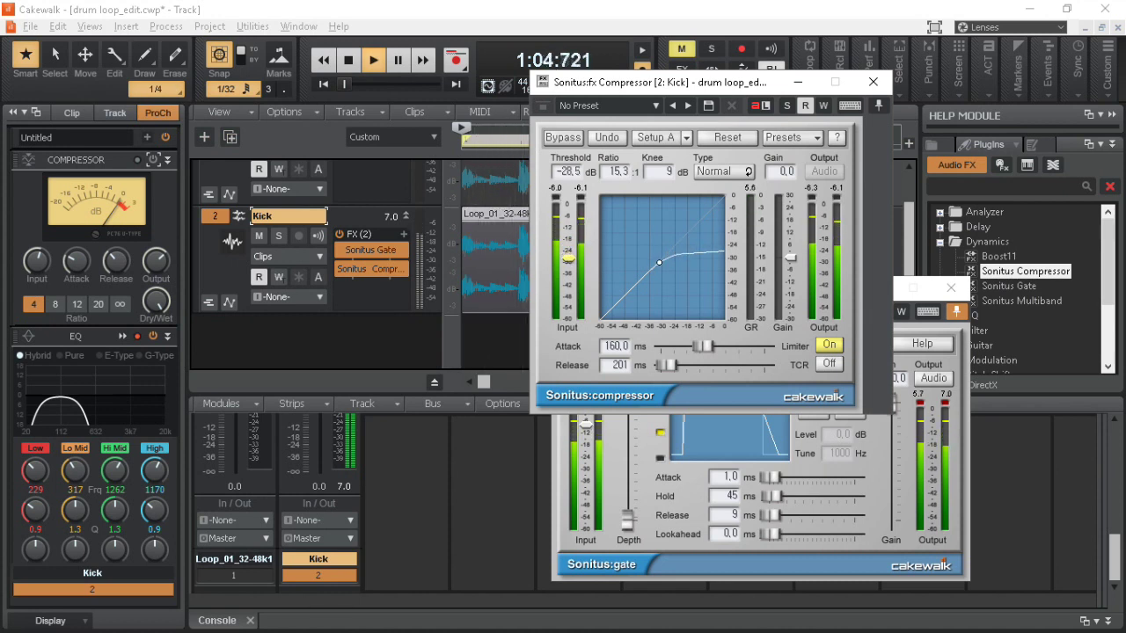
left_click_drag(568, 259, 568, 275)
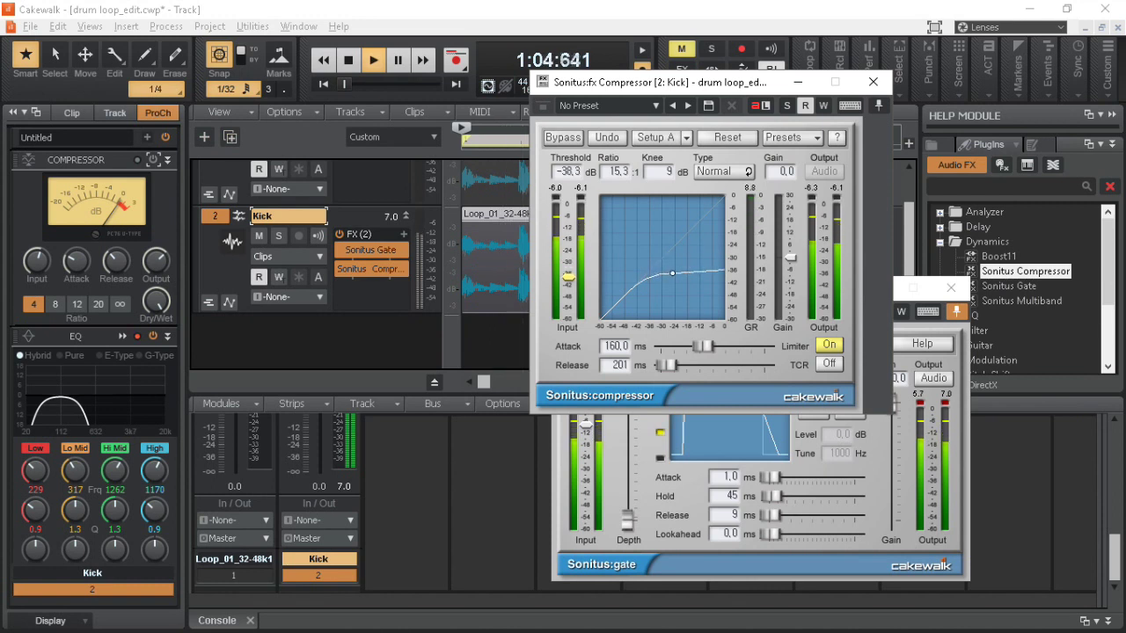
left_click_drag(568, 276, 568, 256)
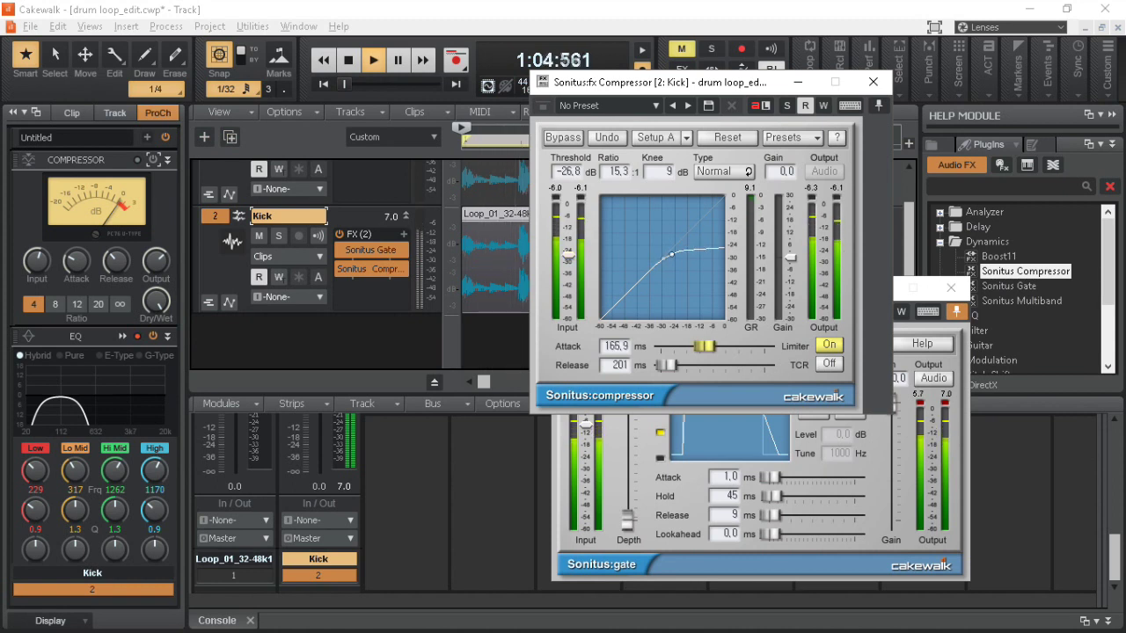
Try different Sonitus Compressor timings during playback, settling on an attack of 342.0 ms and a release of 241 ms
left_click_drag(703, 345, 662, 346)
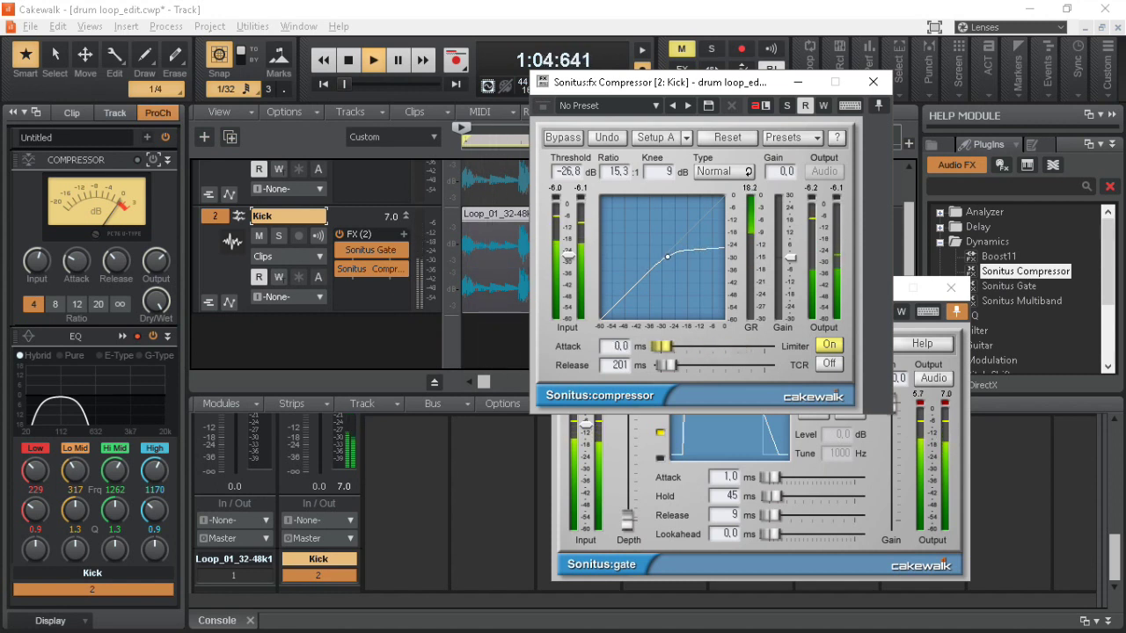
left_click_drag(662, 345, 752, 346)
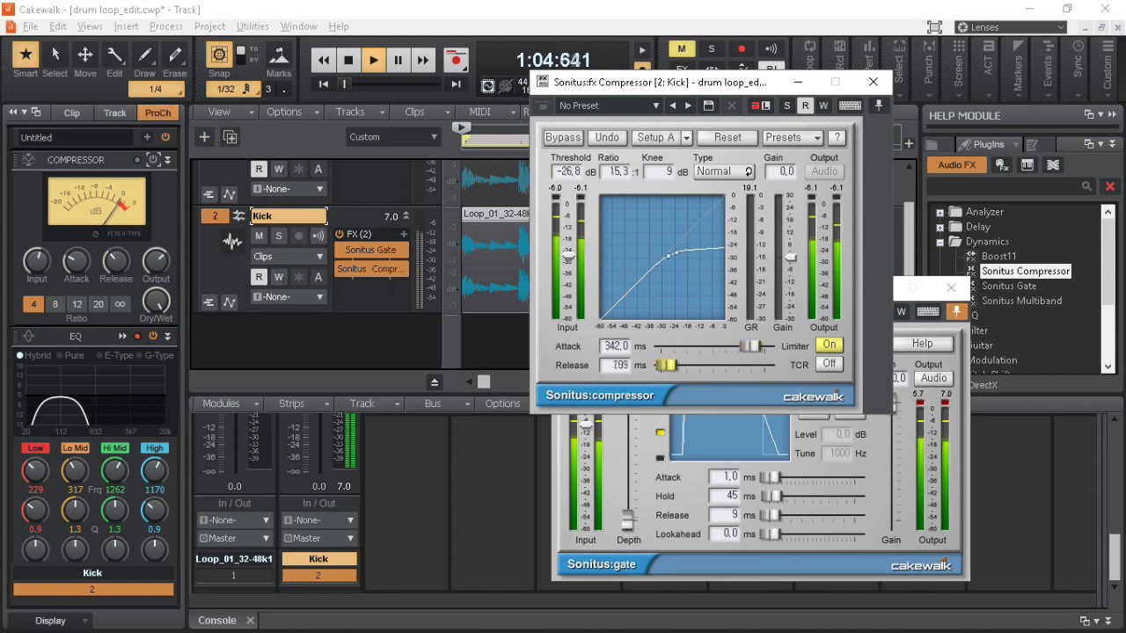
left_click_drag(667, 365, 740, 365)
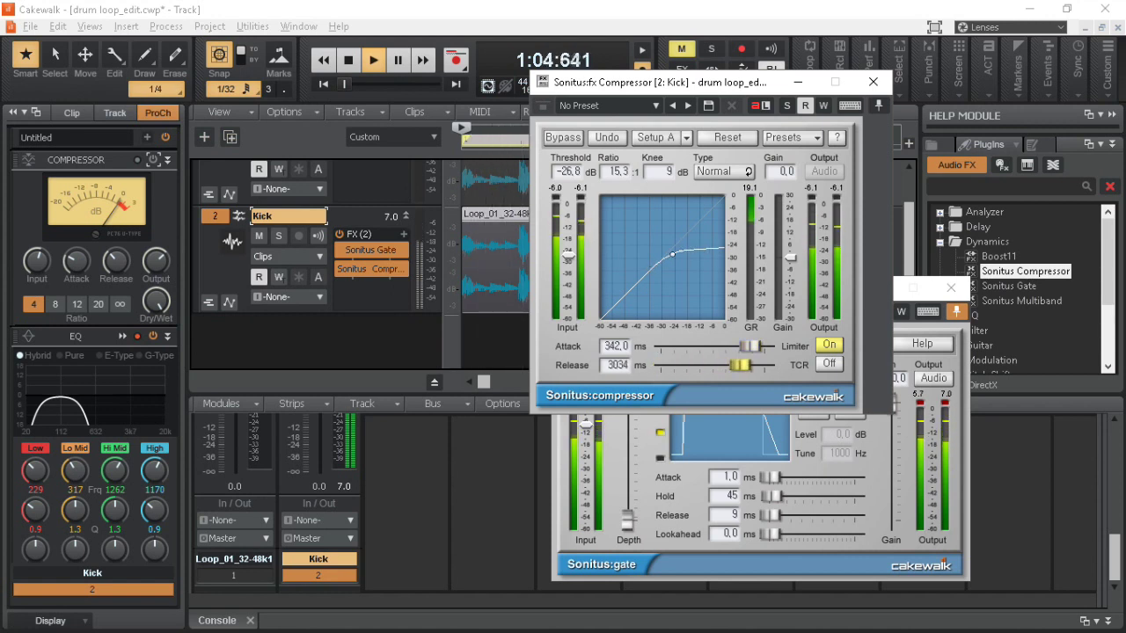
left_click_drag(731, 365, 667, 365)
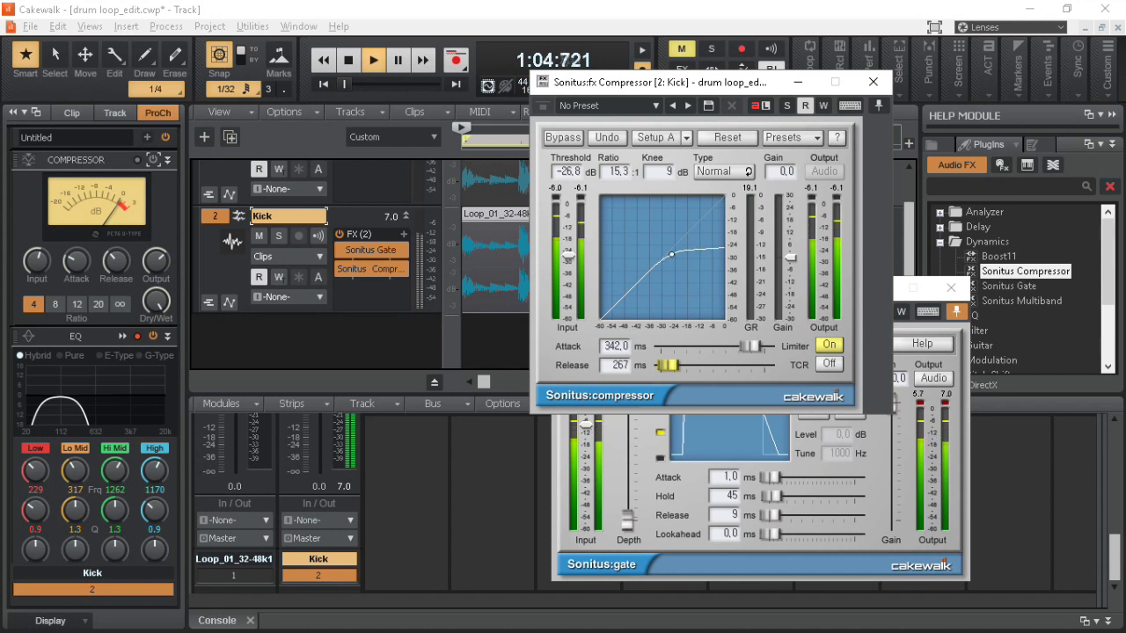
left_click_drag(667, 365, 665, 365)
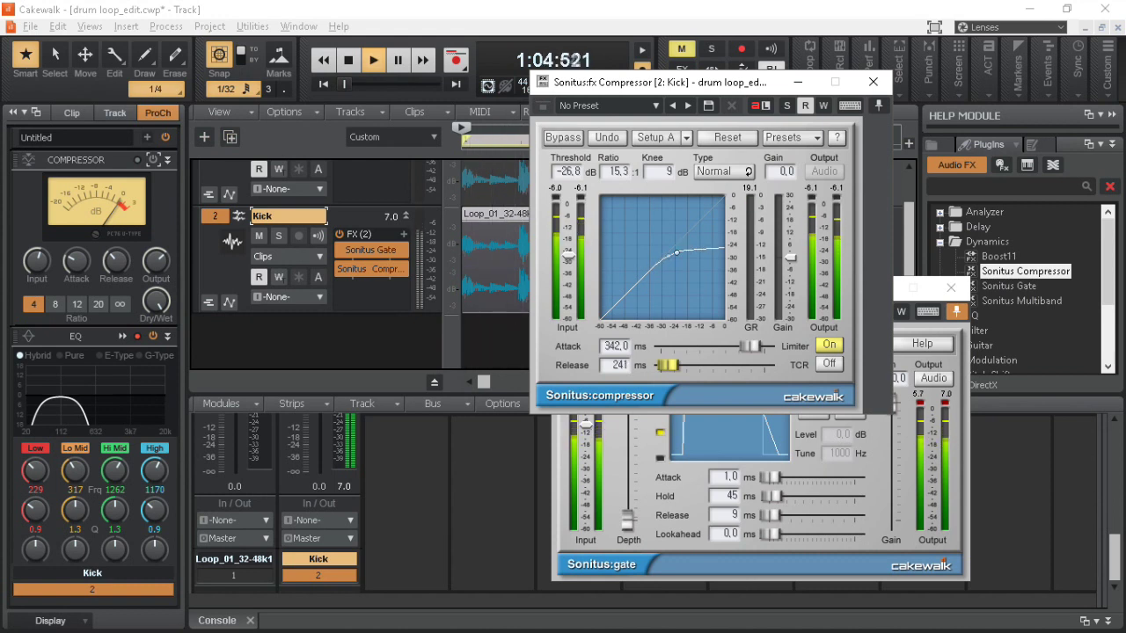
Set the Sonitus Compressor's ratio to 9.2:1 and threshold to -28.9 dB, close it, and compare with all effects bypassed
mouse_move(619, 172)
left_mouse_down()
mouse_move(619, 162)
mouse_move(618, 188)
mouse_move(618, 175)
left_mouse_up()
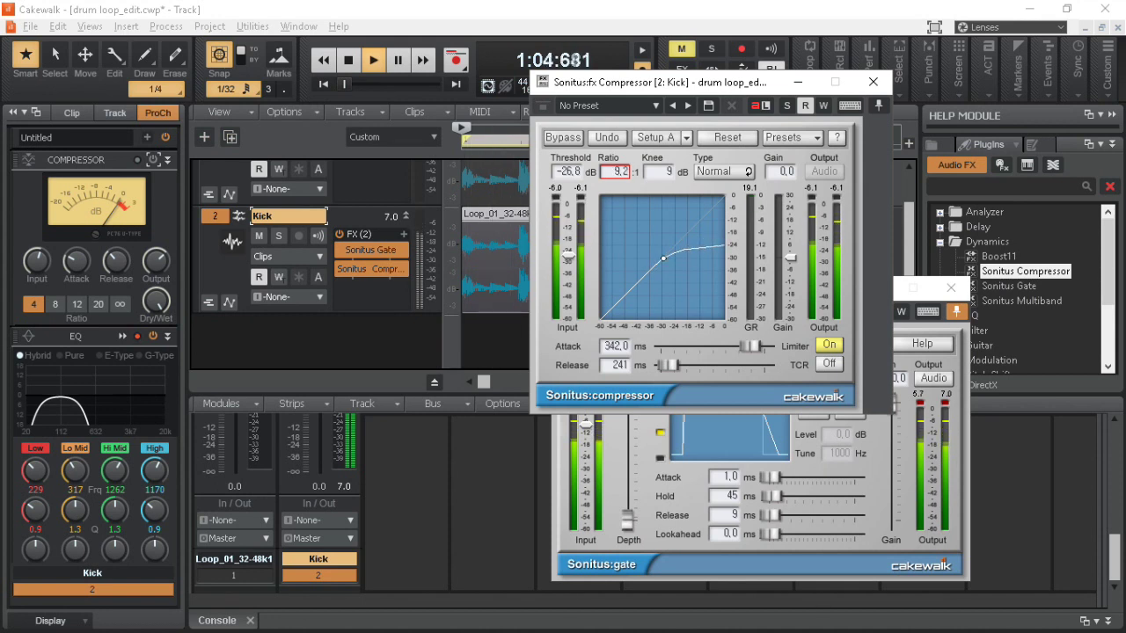
left_click_drag(567, 172, 567, 179)
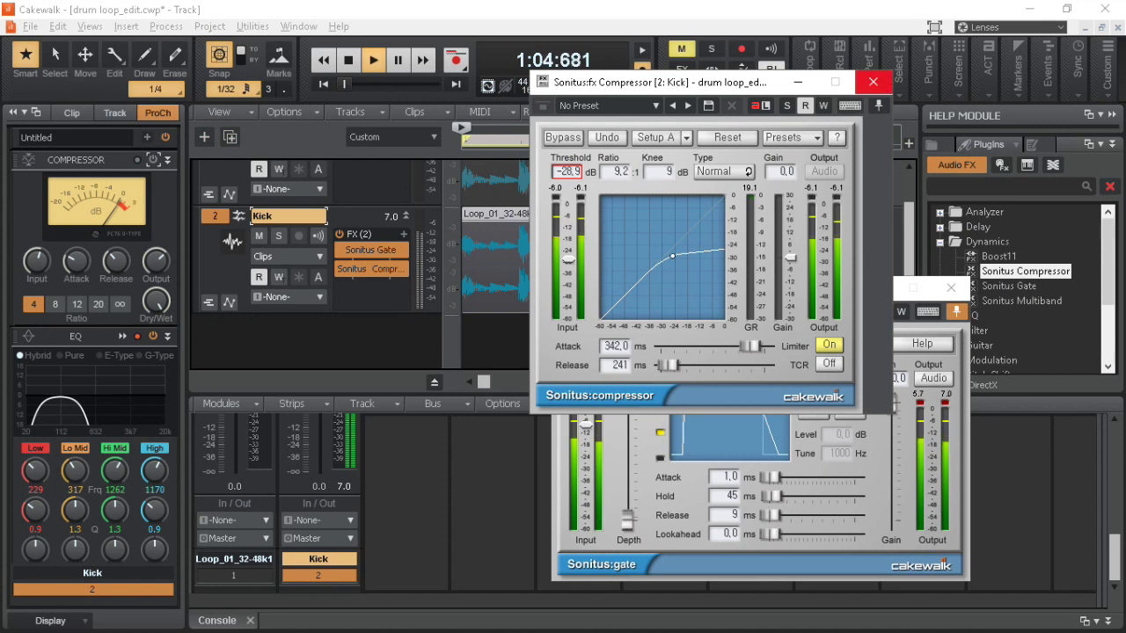
left_click(873, 81)
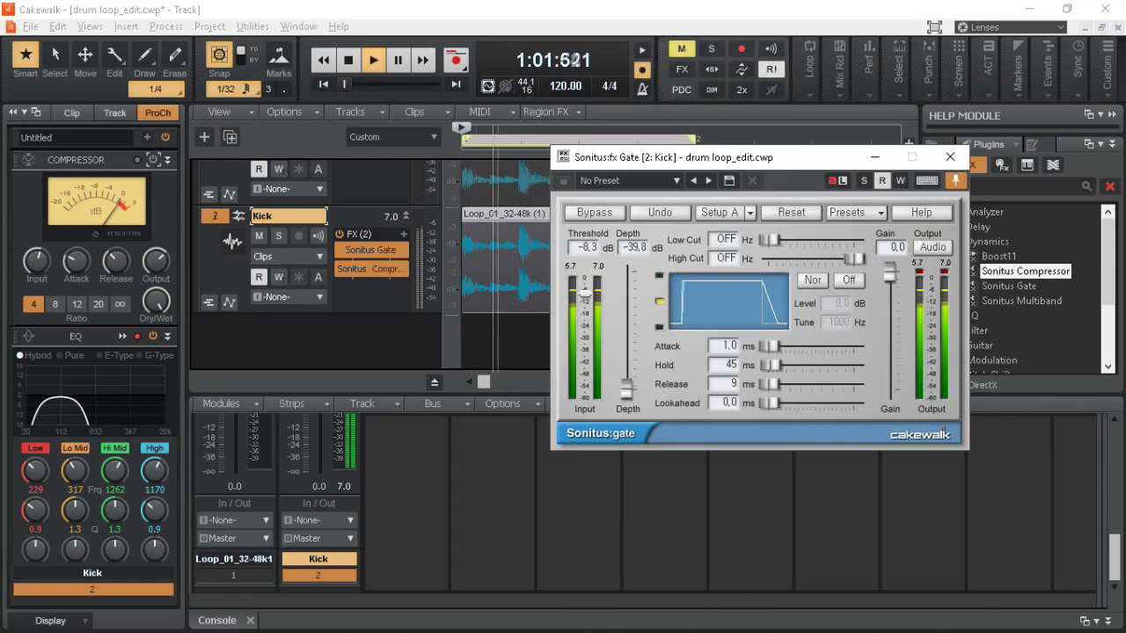
left_click(682, 70)
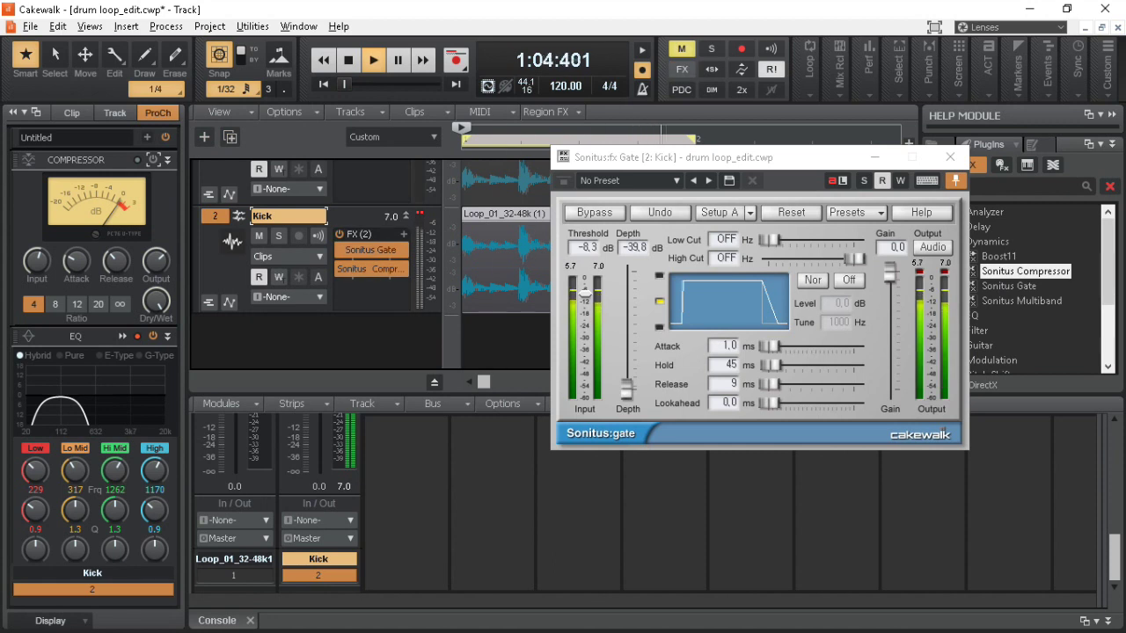
Expand the console to full height, and unmute the original drum loop track with the Kick track muted
scroll(317, 264, "up", 2)
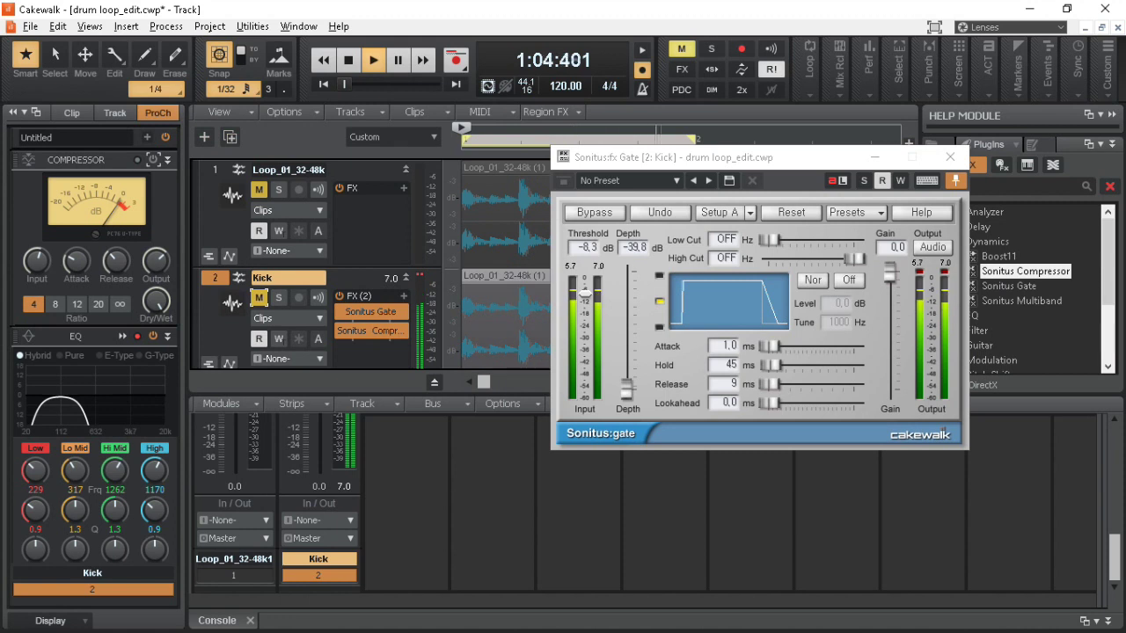
key("shift+d")
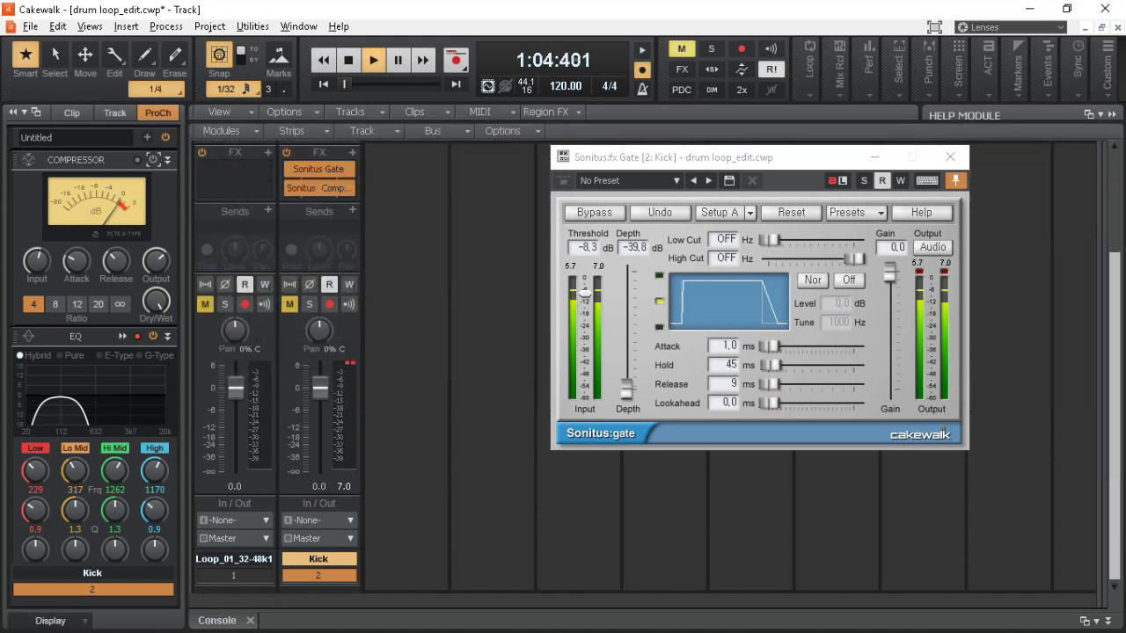
left_click(290, 304)
left_click(289, 304)
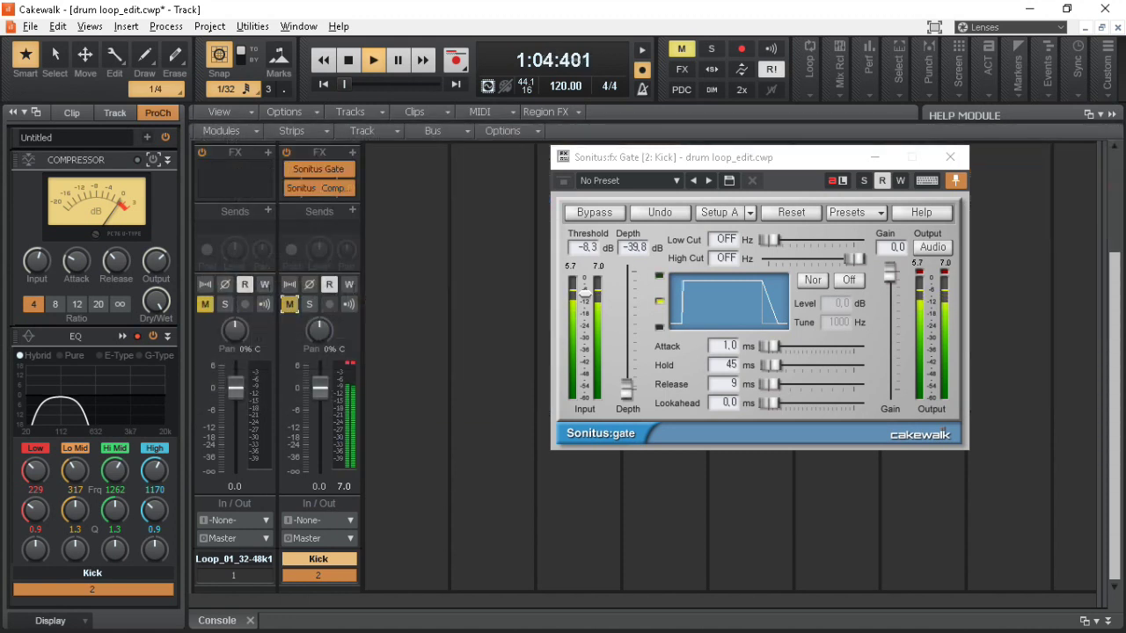
left_click(205, 303)
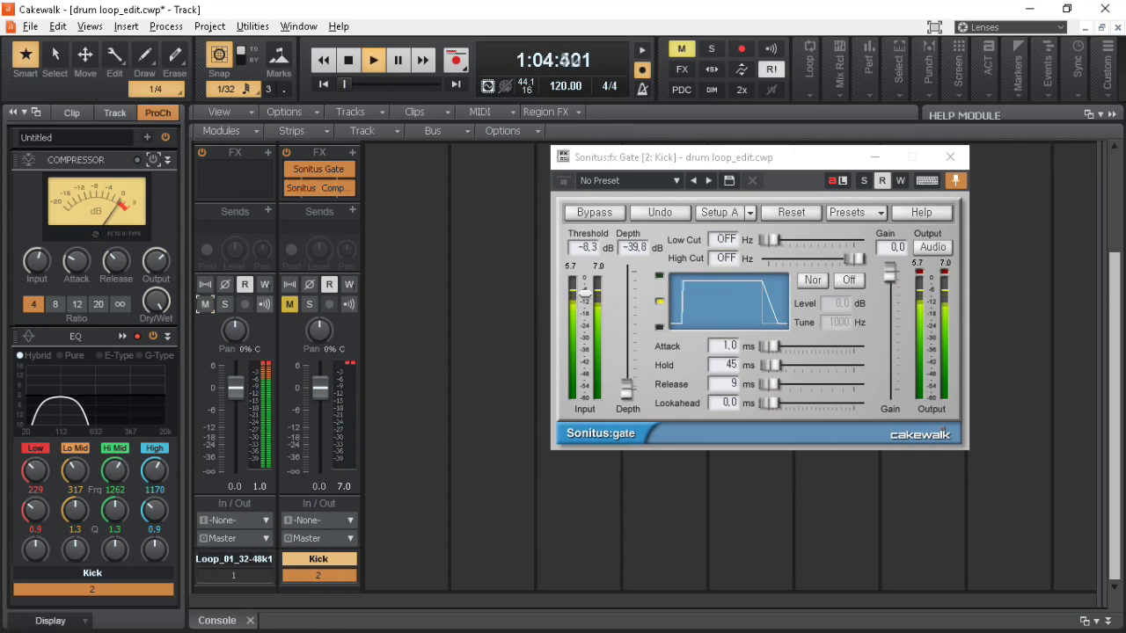
Unmute the Kick track and blend it under the original loop, raising its volume from silence to -3.6 dB
left_click(289, 303)
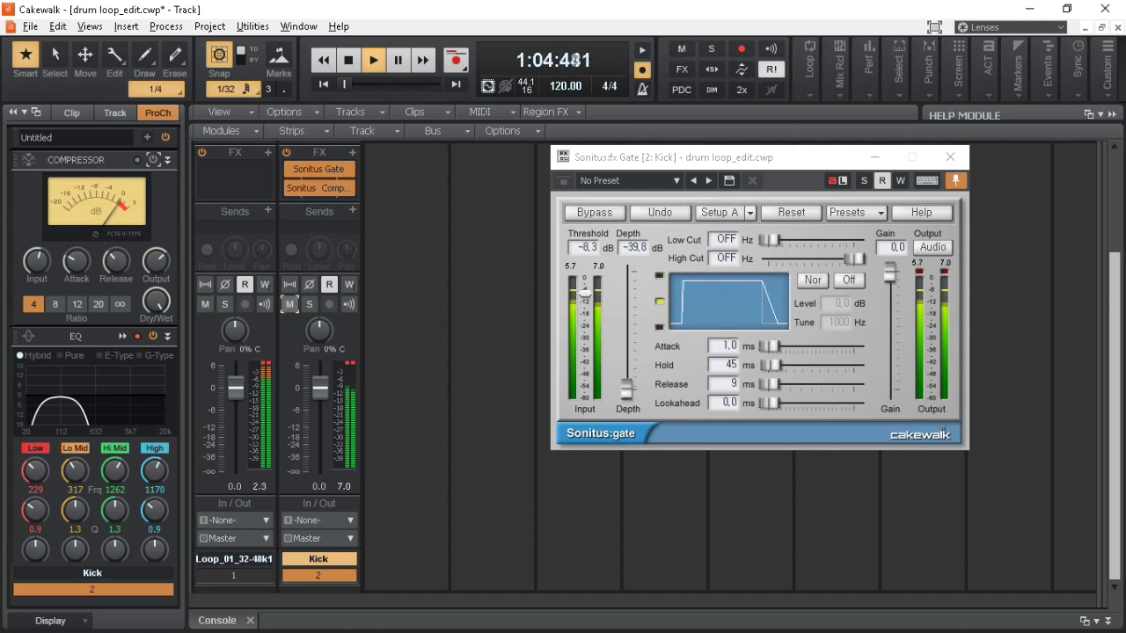
left_click_drag(320, 387, 314, 482)
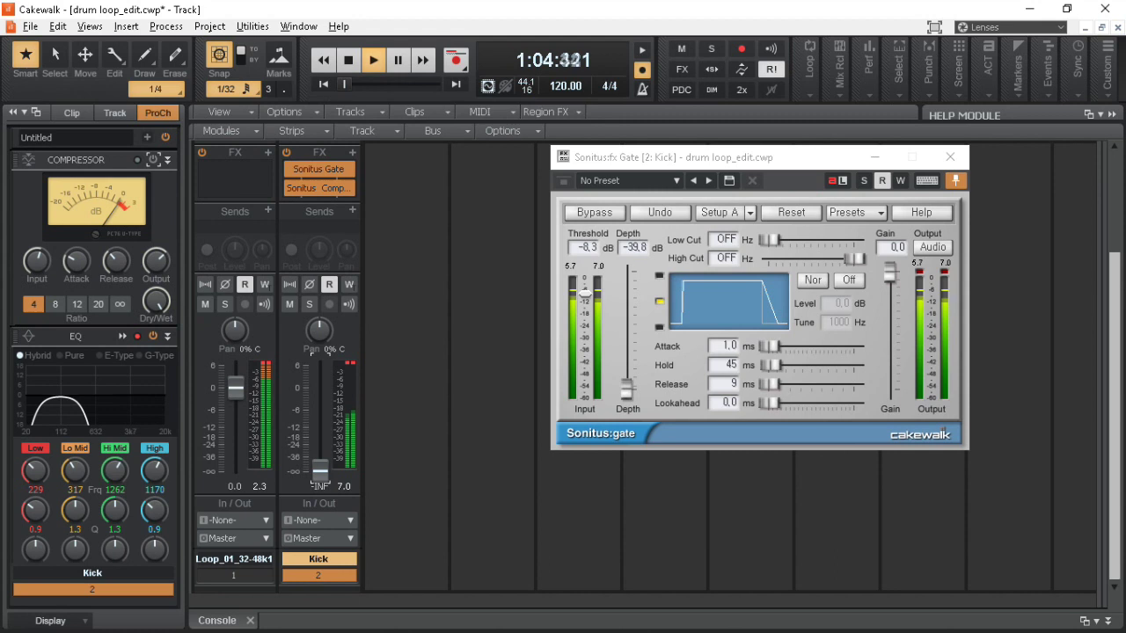
left_click_drag(320, 471, 320, 401)
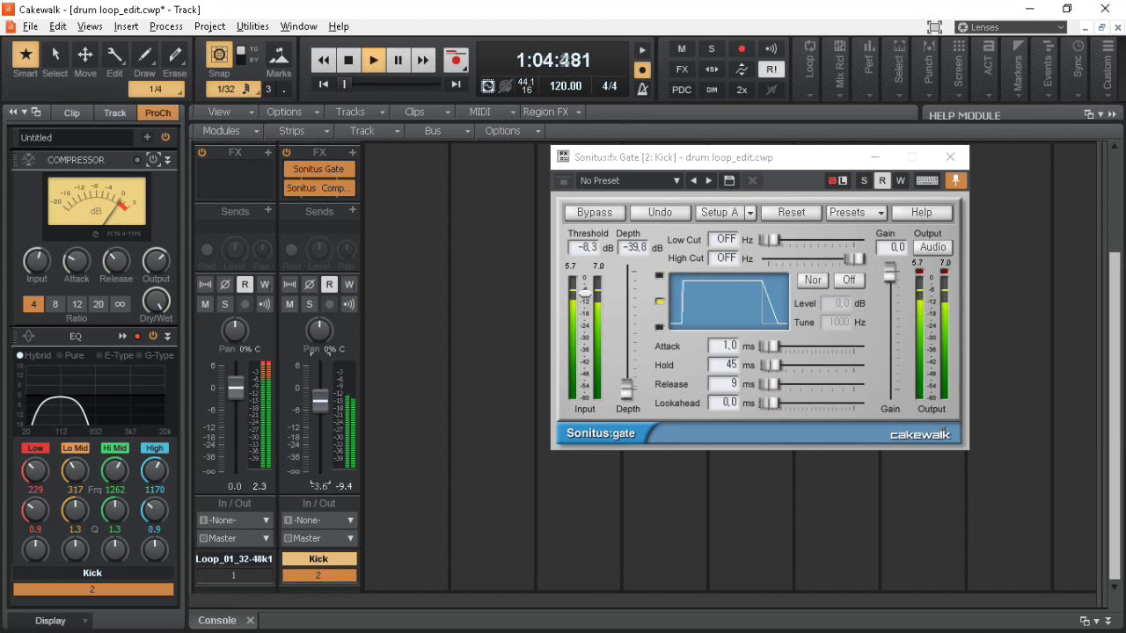
Compare the loop with and without the Kick layer by toggling the Kick track's mute during playback, leaving it unmuted
left_click(290, 303)
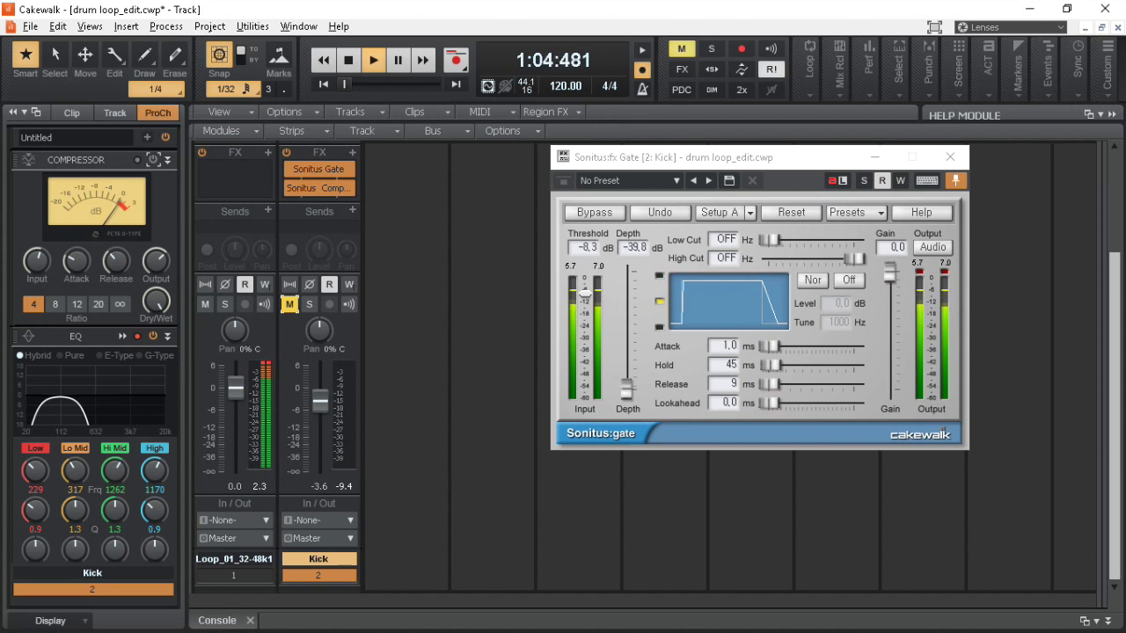
left_click(290, 303)
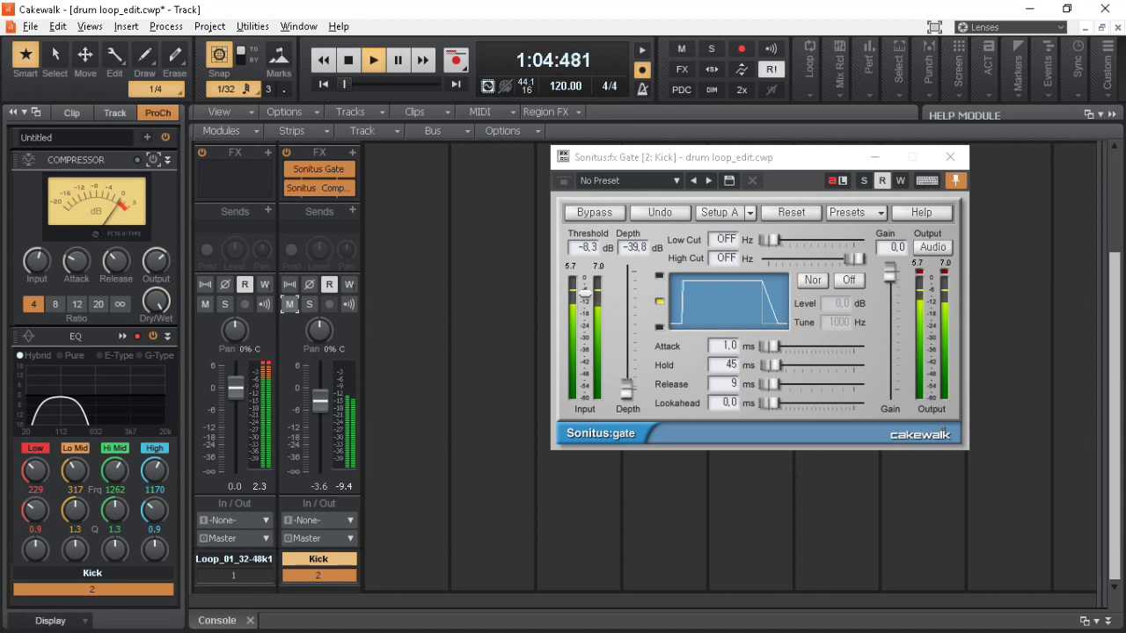
left_click(289, 303)
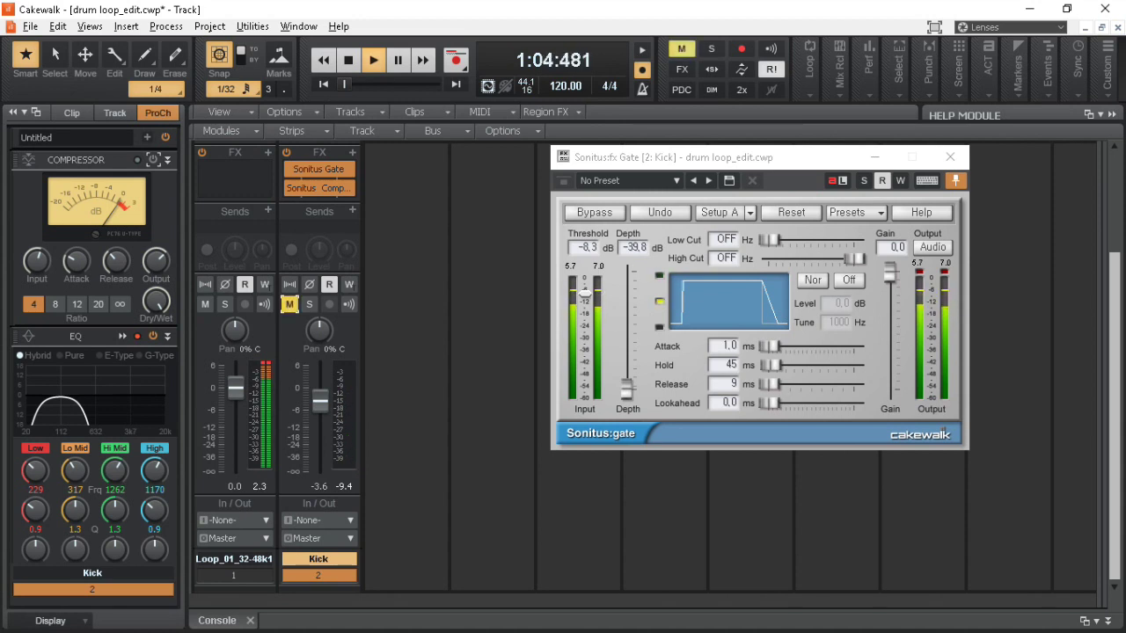
left_click(289, 303)
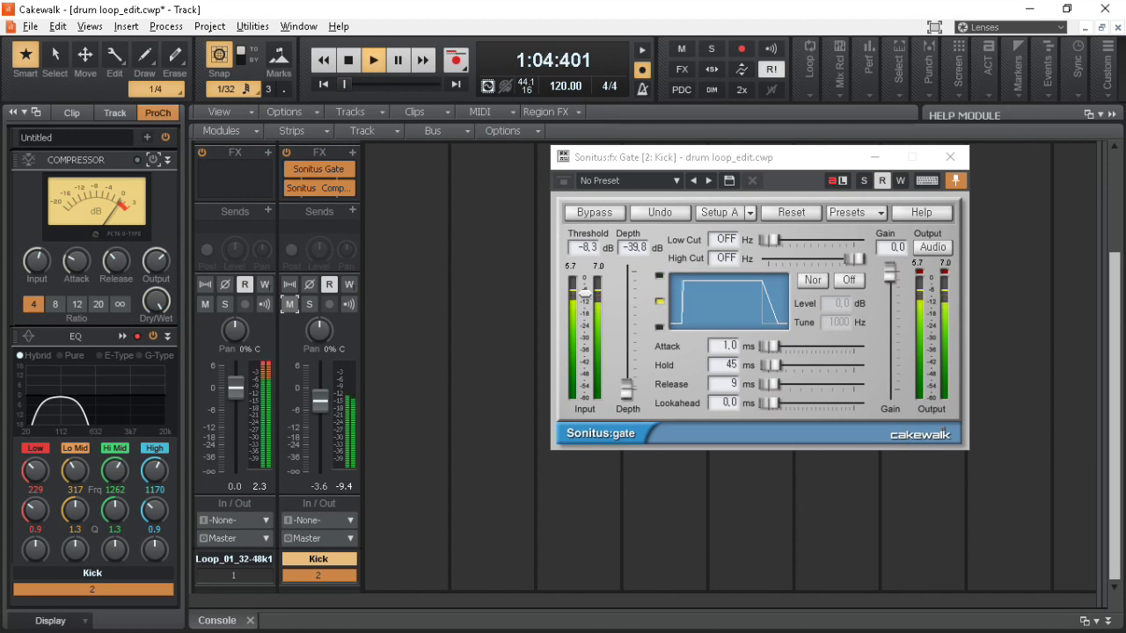